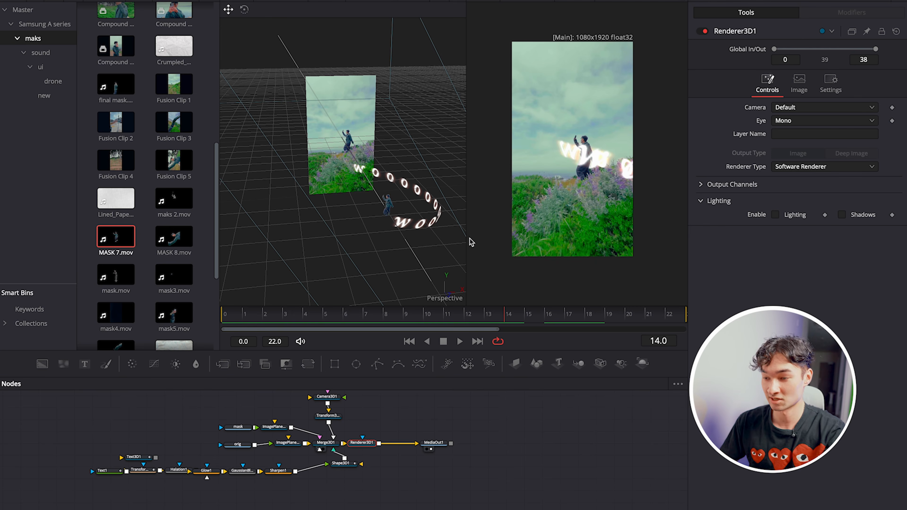
# - Hide the media pool to give the viewers and the node graph more room
pyautogui.moveTo(404, 239); pyautogui.dragTo(232, 120)
pyautogui.click(26, 2)
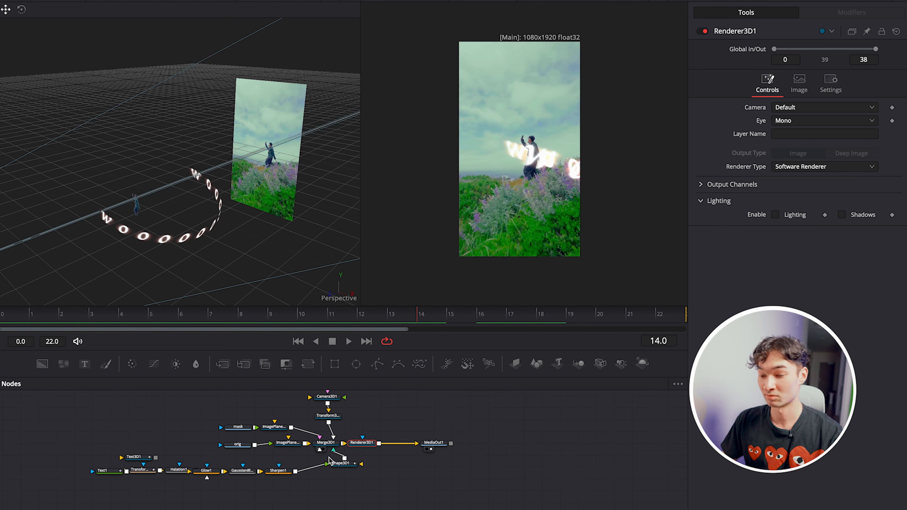
pyautogui.hscroll(-3, 396, 456)
pyautogui.hscroll(5, 397, 456)
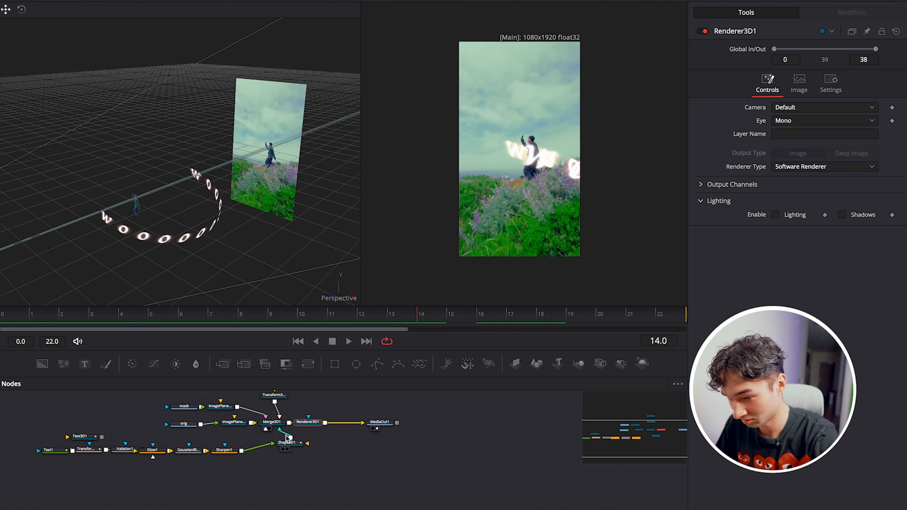
# - Duplicate the orig and mask clip nodes and place the copies one above the other below the existing node tree
pyautogui.click(180, 427)
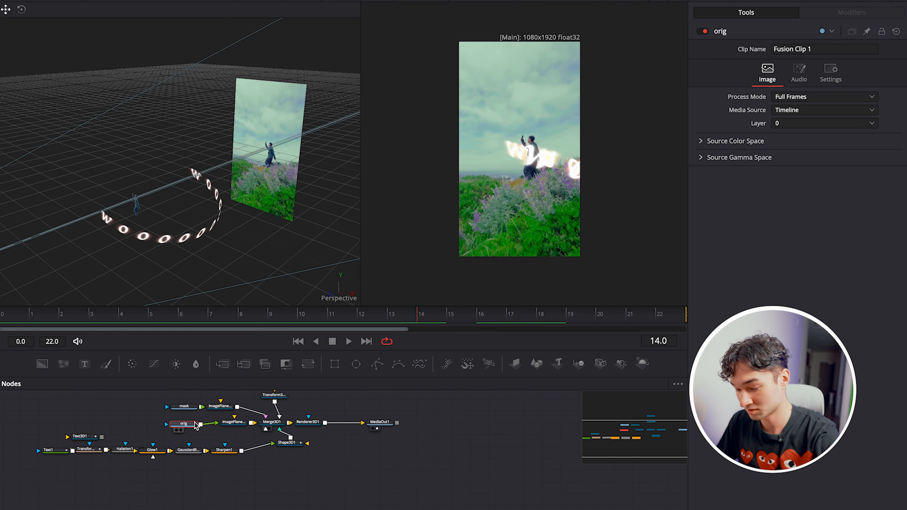
pyautogui.hotkey('ctrl', 'c')
pyautogui.hotkey('ctrl', 'v')
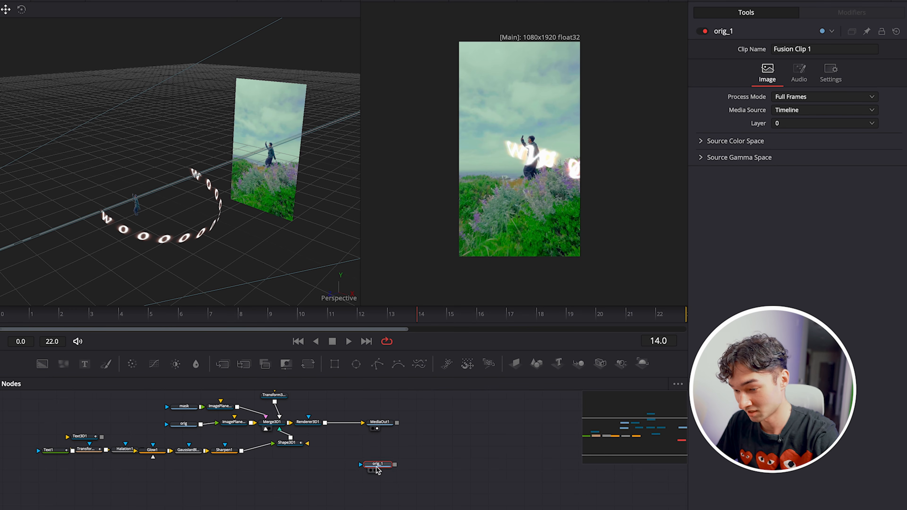
pyautogui.moveTo(377, 469); pyautogui.dragTo(317, 480)
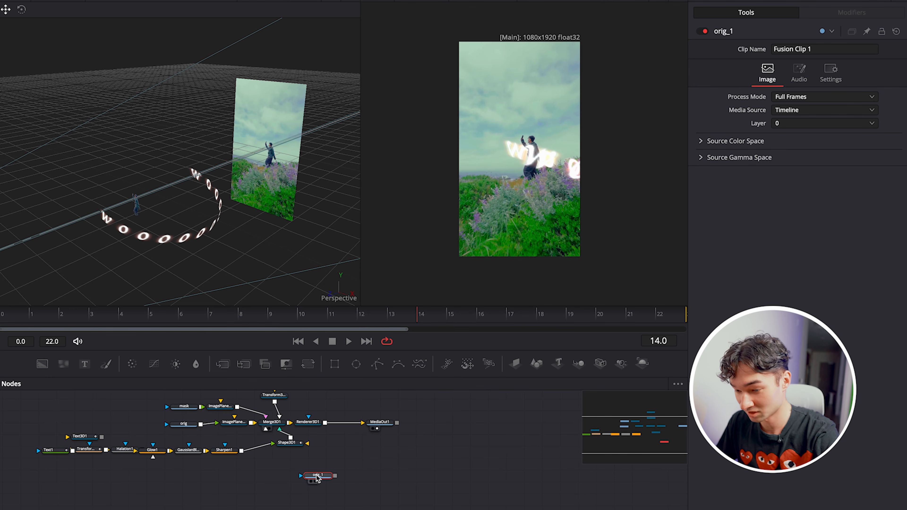
pyautogui.click(185, 414)
pyautogui.hotkey('ctrl', 'c')
pyautogui.hotkey('ctrl', 'v')
# - Show the copied mask clip and the copied orig clip alternately in the first viewer to compare them
pyautogui.press('1')
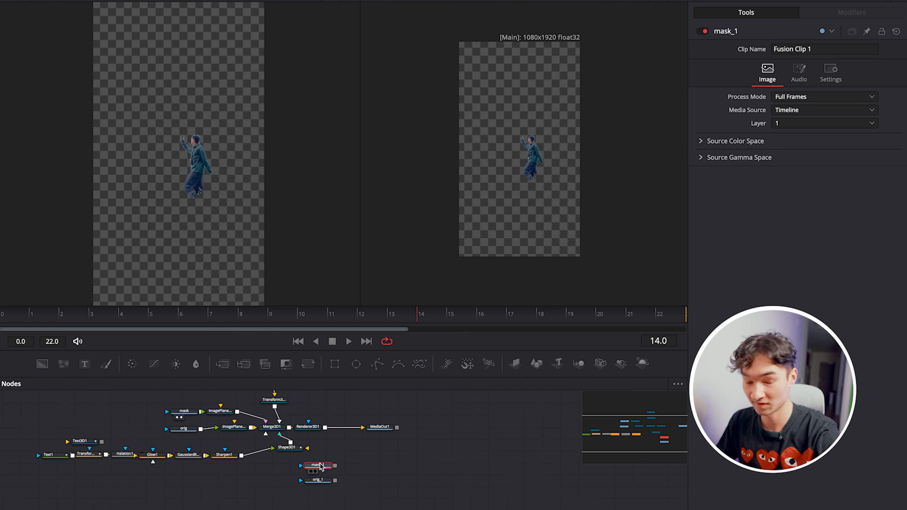
pyautogui.click(321, 481)
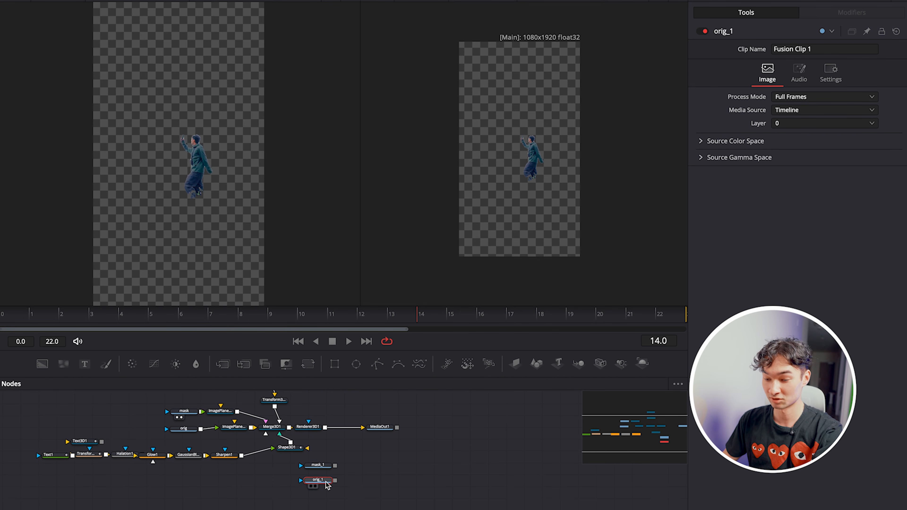
pyautogui.press('1')
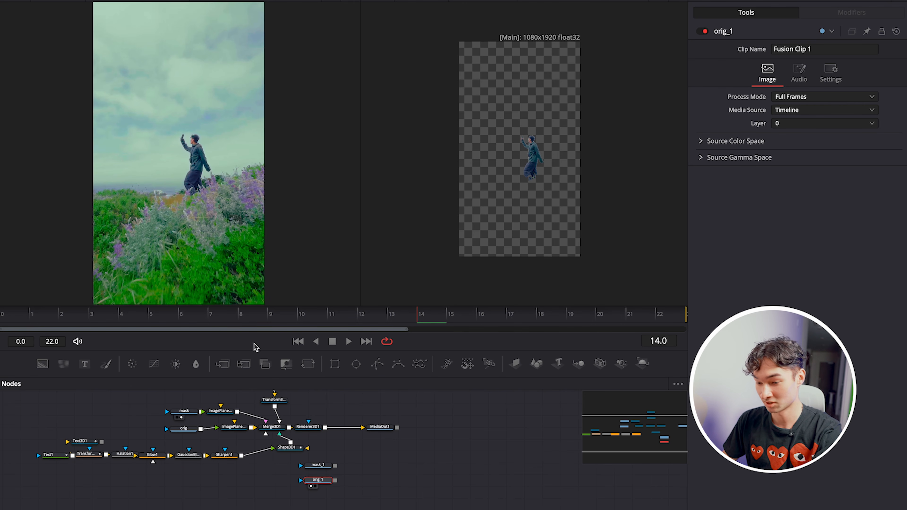
pyautogui.click(316, 465)
pyautogui.press('1')
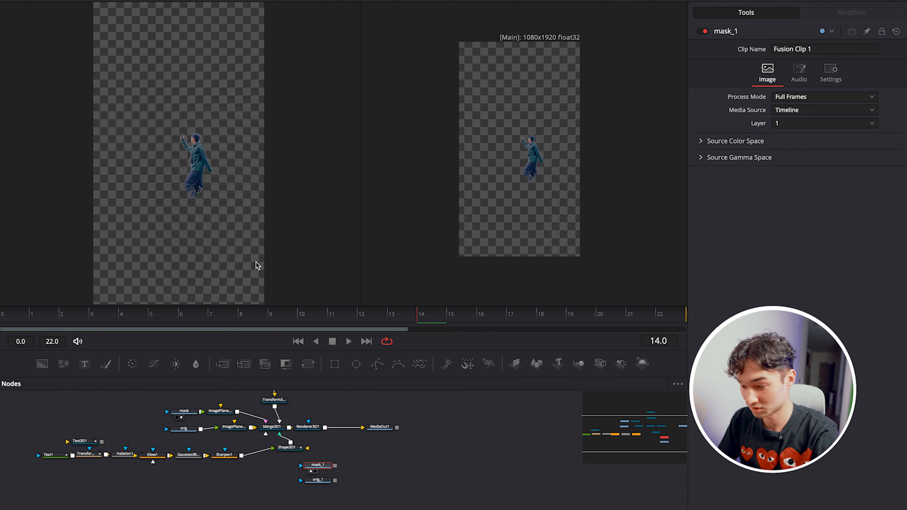
pyautogui.click(321, 479)
pyautogui.press('1')
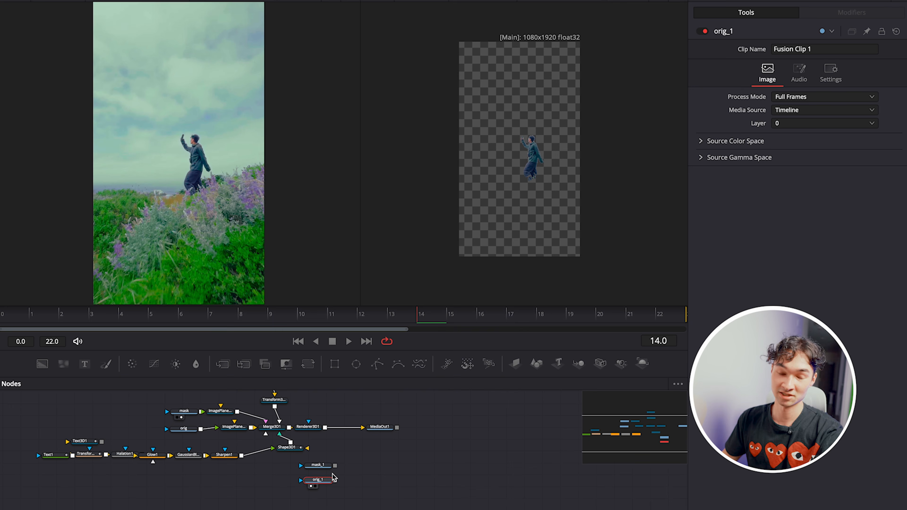
# - Add an Image Plane 3D after the copied orig clip, followed by a Merge 3D
pyautogui.hotkey('shift', 'space')
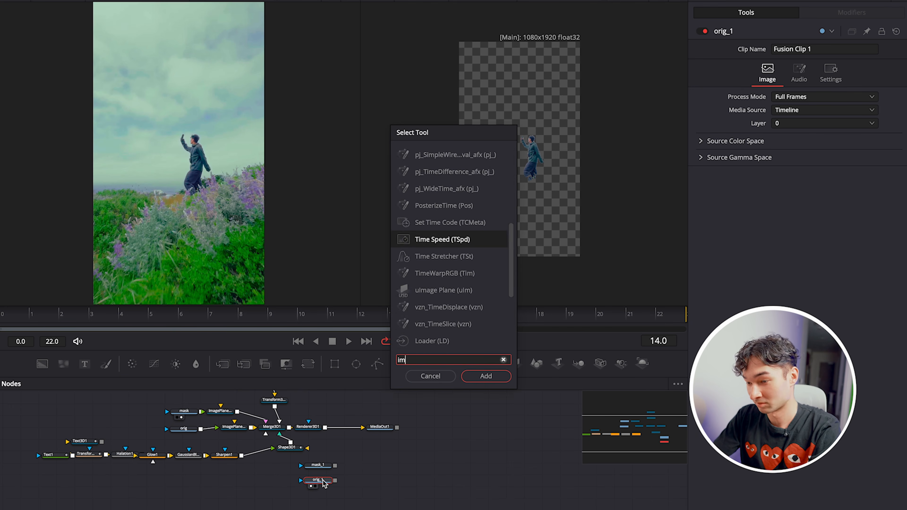
pyautogui.write('image')
pyautogui.press('Return')
pyautogui.hotkey('shift', 'space')
pyautogui.write('merge')
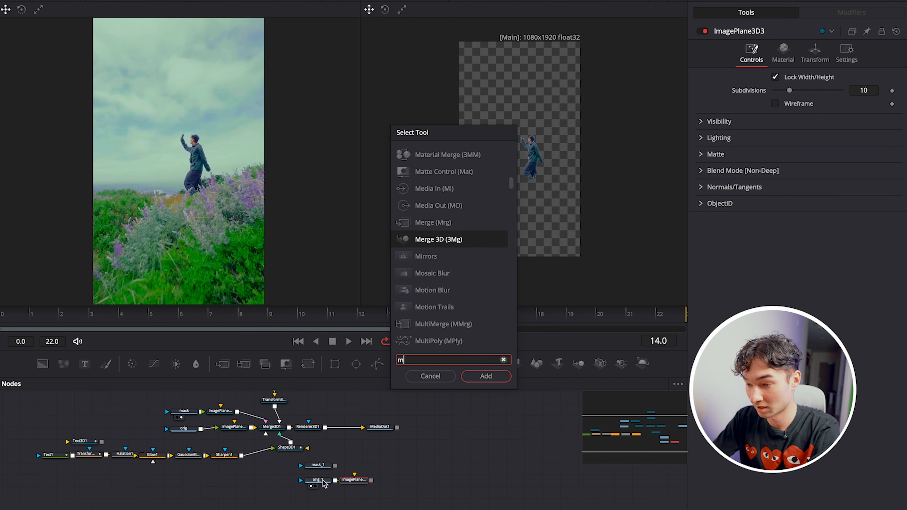
pyautogui.press('Down')
pyautogui.press('Return')
# - Add a Renderer 3D after the new Merge 3D and move MediaOut1 from the old renderer to the new one's output
pyautogui.hotkey('shift', 'space')
pyautogui.write('render')
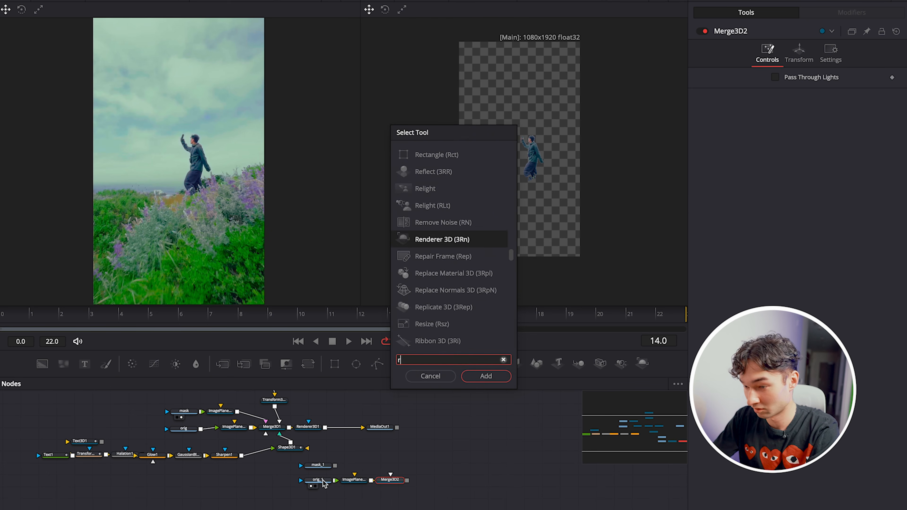
pyautogui.press('Return')
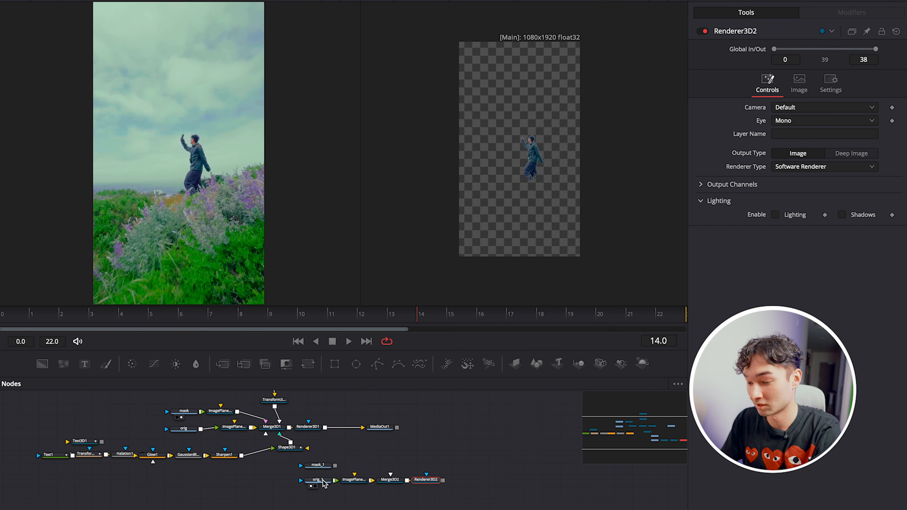
pyautogui.click(351, 427)
pyautogui.moveTo(377, 429); pyautogui.dragTo(464, 477)
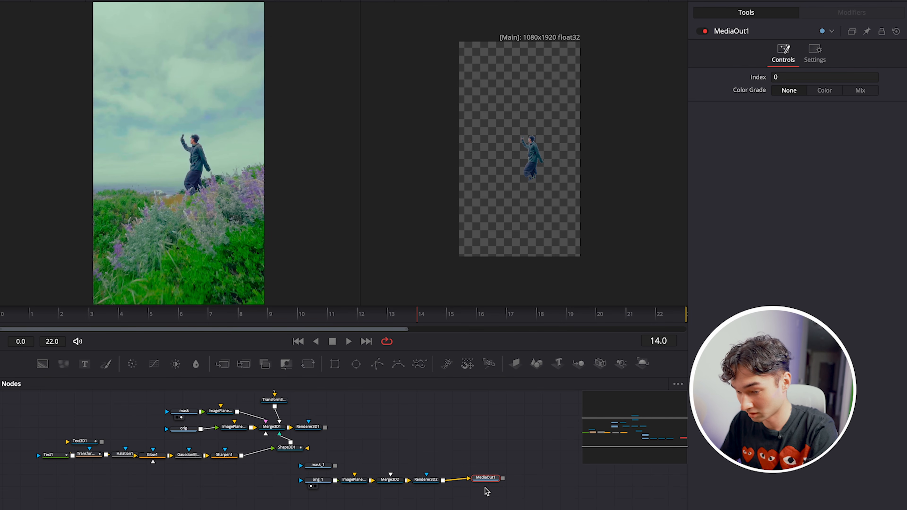
# - Add an Image Plane 3D after the copied mask clip and connect it to the new Merge 3D
pyautogui.click(328, 466)
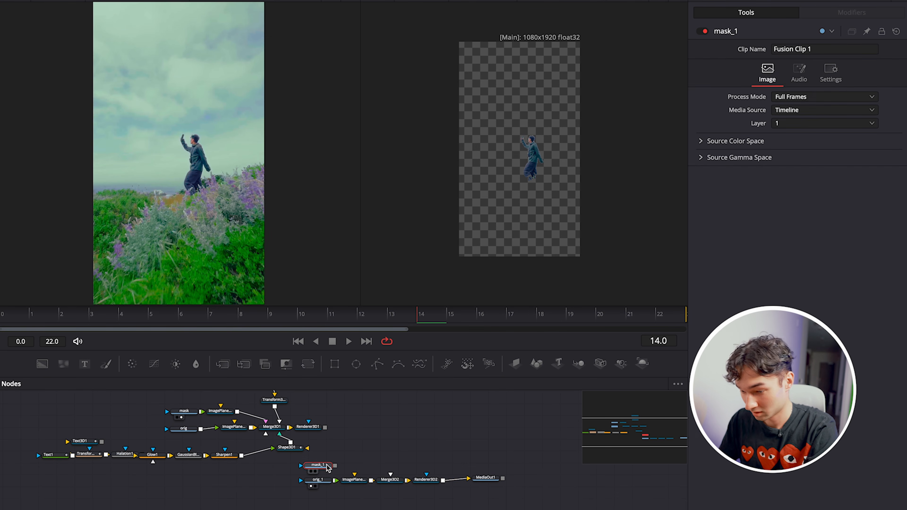
pyautogui.hotkey('shift', 'space')
pyautogui.write('render')
pyautogui.press('BackSpace')
pyautogui.press('BackSpace')
pyautogui.press('BackSpace')
pyautogui.press('BackSpace')
pyautogui.press('BackSpace')
pyautogui.press('BackSpace')
pyautogui.write('image')
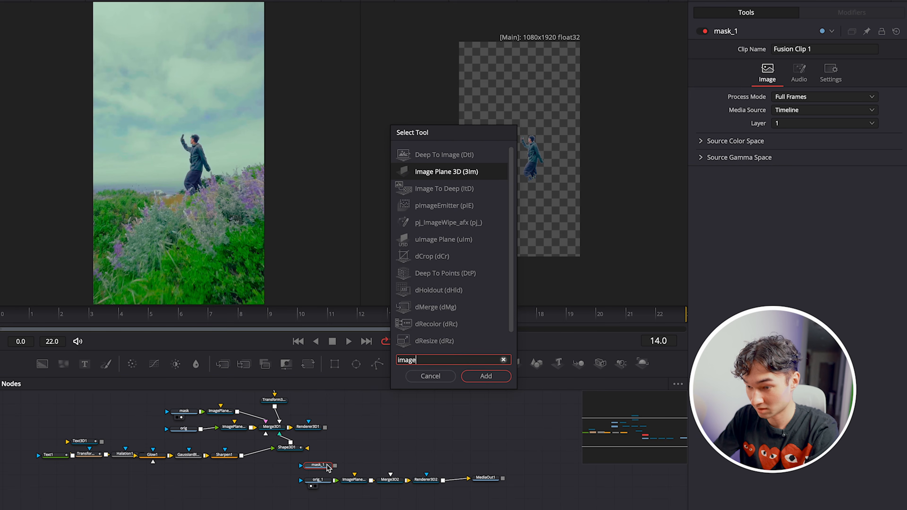
pyautogui.press('Return')
pyautogui.moveTo(371, 465); pyautogui.dragTo(390, 476)
# - Add an unconnected Transform 3D and a Camera 3D in the empty area above the new Merge 3D
pyautogui.click(449, 433)
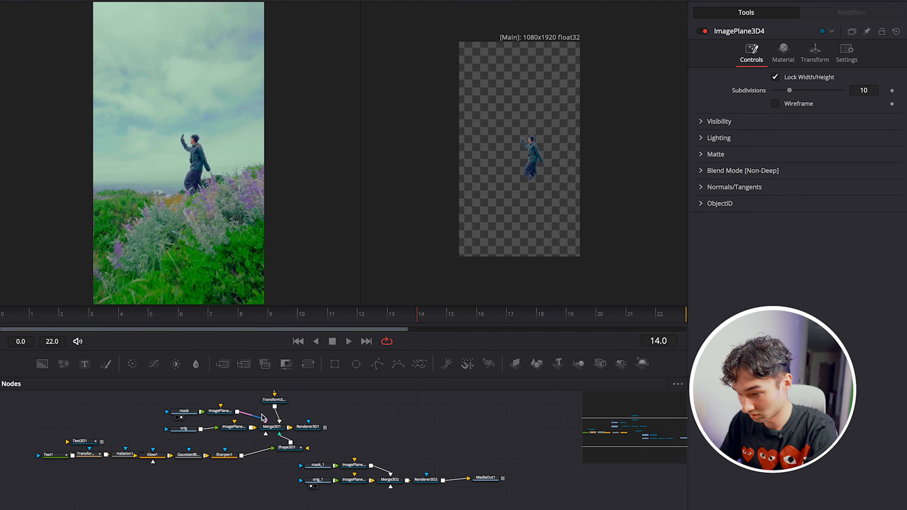
pyautogui.hotkey('shift', 'space')
pyautogui.write('Tran')
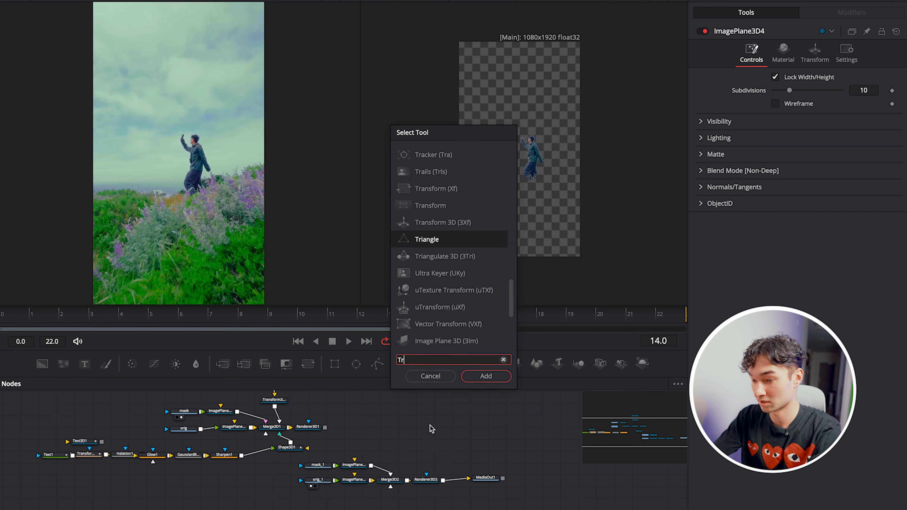
pyautogui.press('Down')
pyautogui.press('Down')
pyautogui.press('Return')
pyautogui.hotkey('shift', 'space')
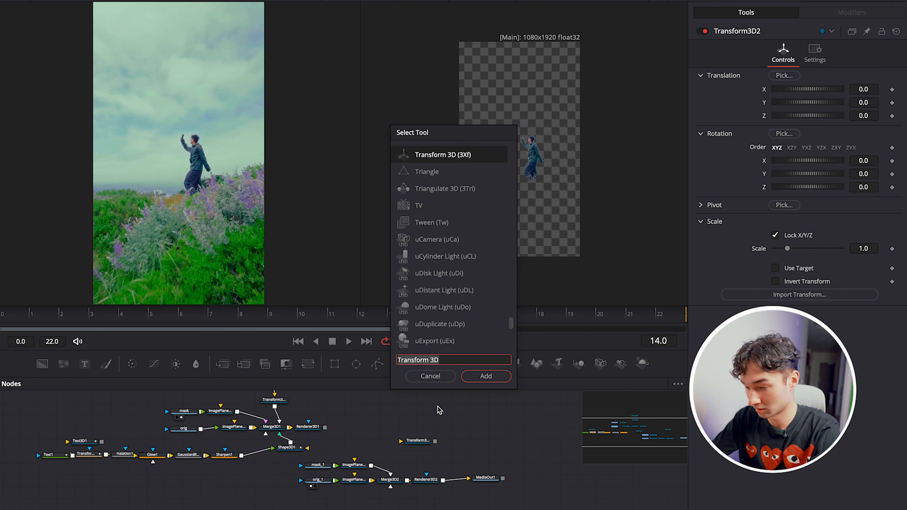
pyautogui.write('camer')
pyautogui.press('Return')
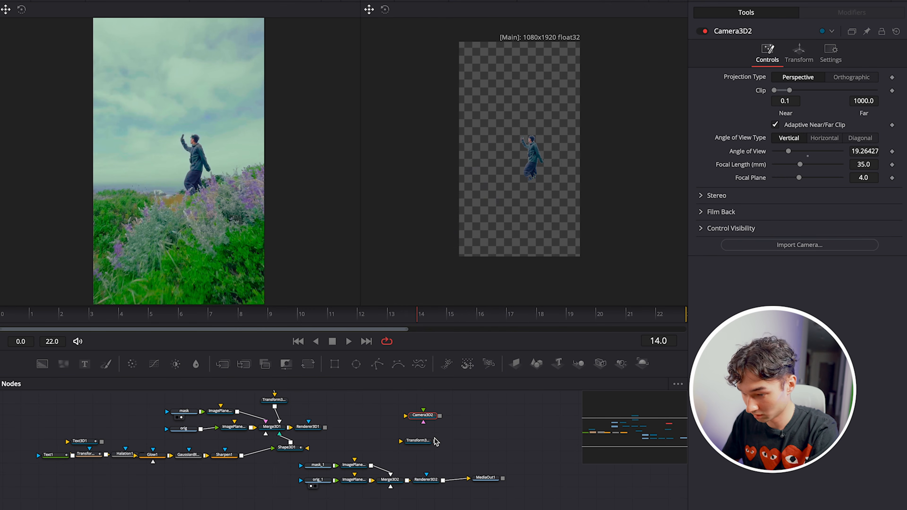
# - Connect the new Camera 3D through the Transform 3D into the new merge, and space out the renderer and MediaOut1
pyautogui.moveTo(434, 440); pyautogui.dragTo(396, 475)
pyautogui.moveTo(438, 417); pyautogui.dragTo(419, 441)
pyautogui.moveTo(419, 441); pyautogui.dragTo(412, 448)
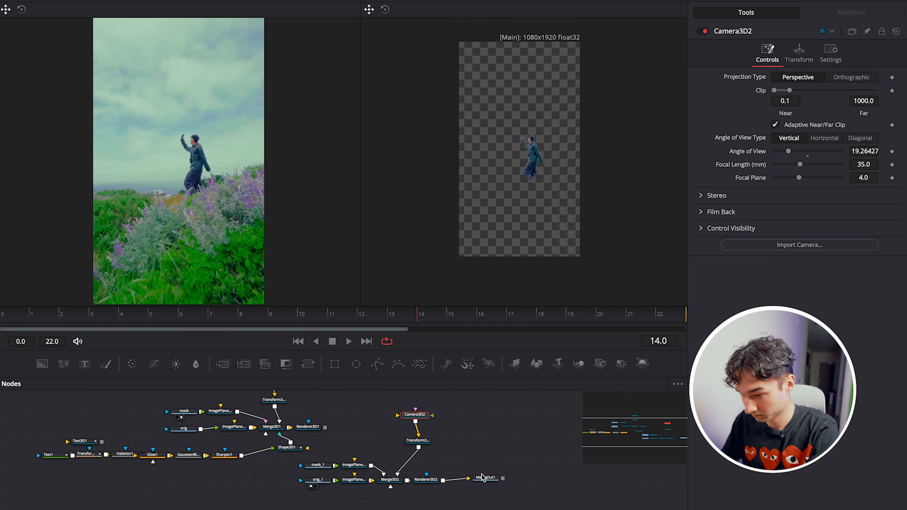
pyautogui.moveTo(482, 477); pyautogui.dragTo(524, 479)
pyautogui.moveTo(430, 481); pyautogui.dragTo(472, 484)
# - Set the new Renderer 3D's renderer type to Hardware Renderer
pyautogui.click(475, 485)
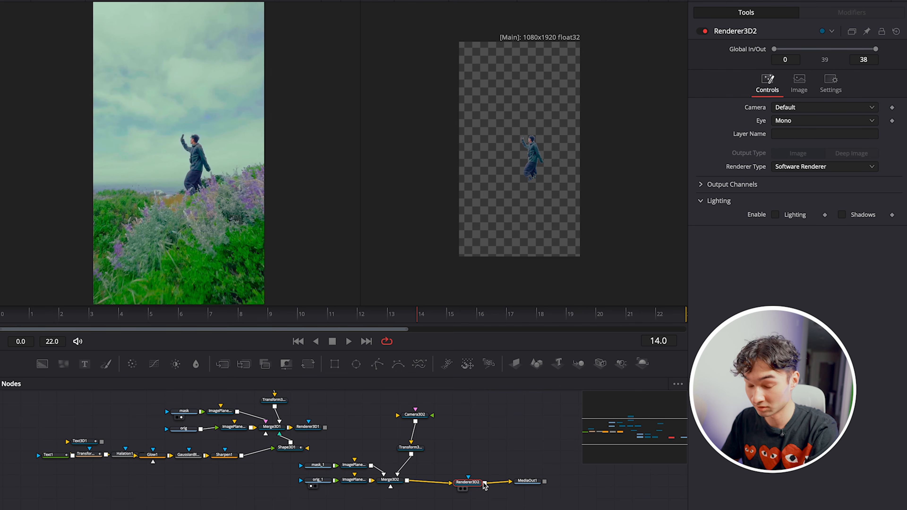
pyautogui.click(829, 168)
pyautogui.click(816, 295)
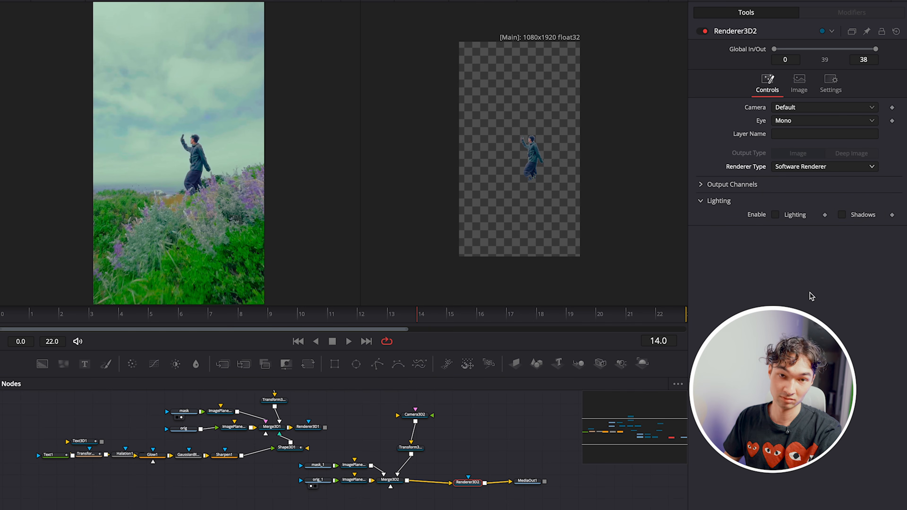
pyautogui.click(819, 168)
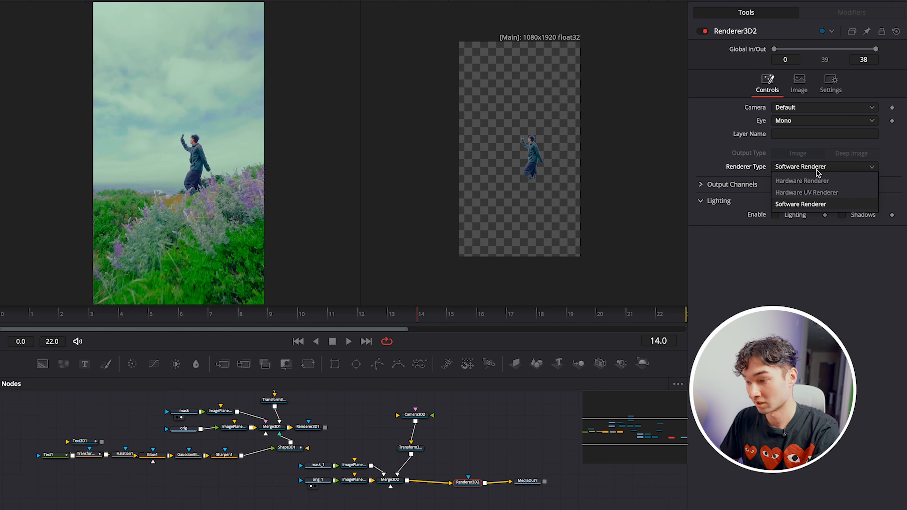
pyautogui.click(816, 179)
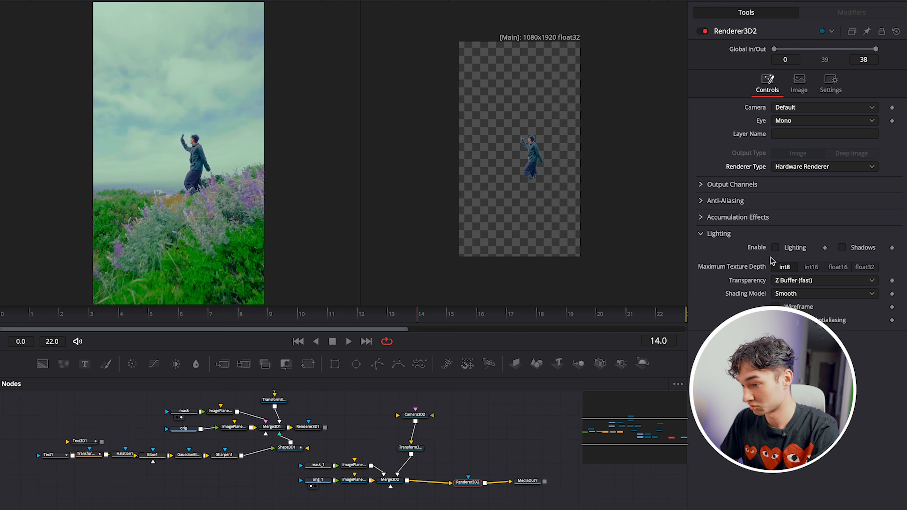
# - In the renderer's anti-aliasing presets, set the supersampling HiQ Rate to 1 and the multisampling HiQ Sample Count to 2
pyautogui.click(701, 201)
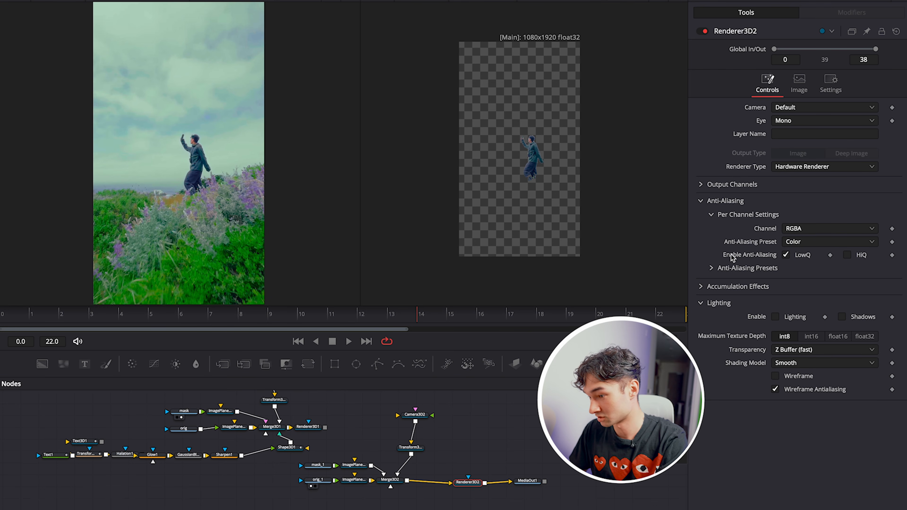
pyautogui.click(711, 268)
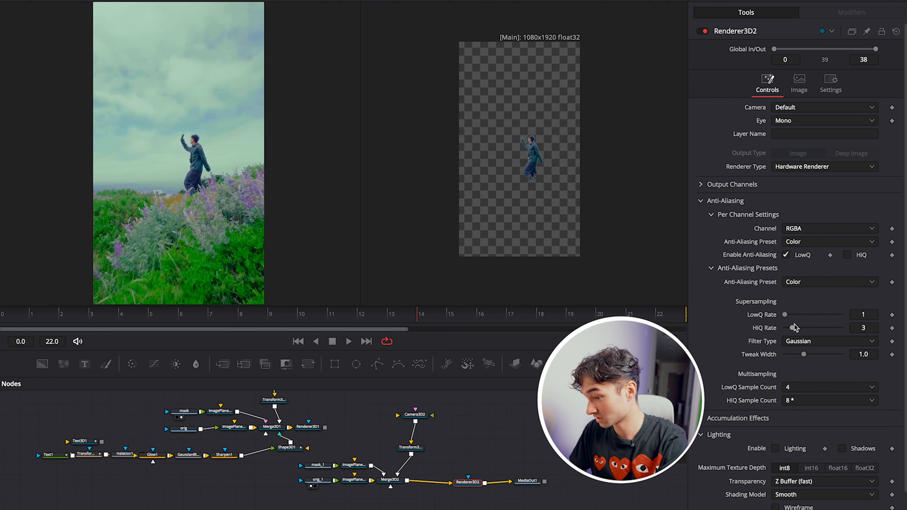
pyautogui.moveTo(792, 327); pyautogui.dragTo(772, 330)
pyautogui.scroll(-2, 775, 341)
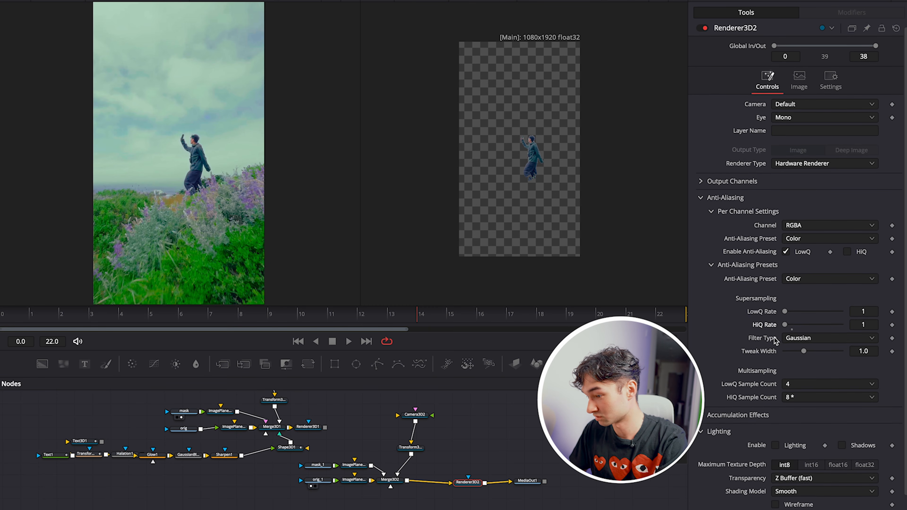
pyautogui.click(799, 393)
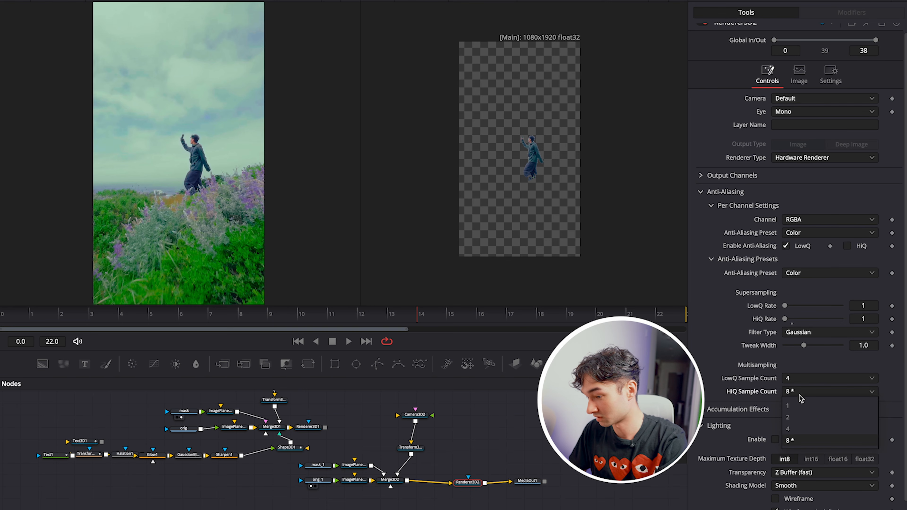
pyautogui.click(804, 417)
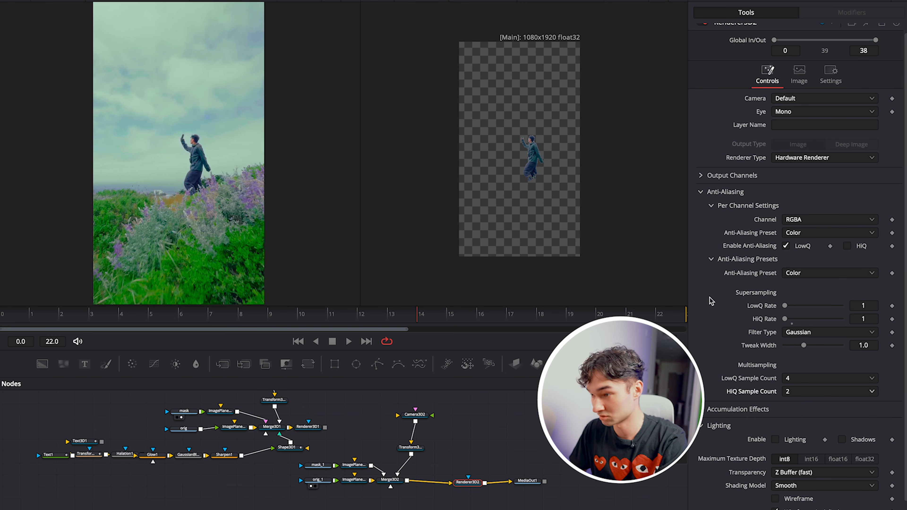
pyautogui.click(815, 163)
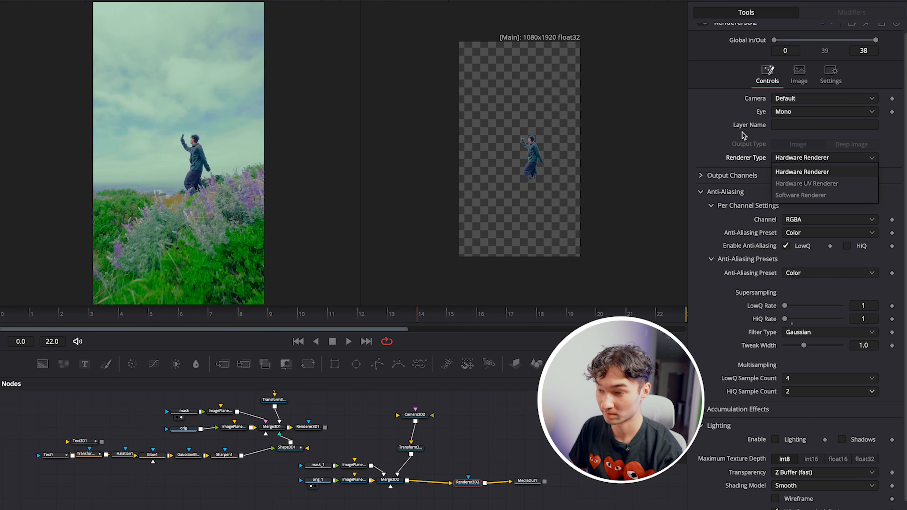
pyautogui.click(723, 135)
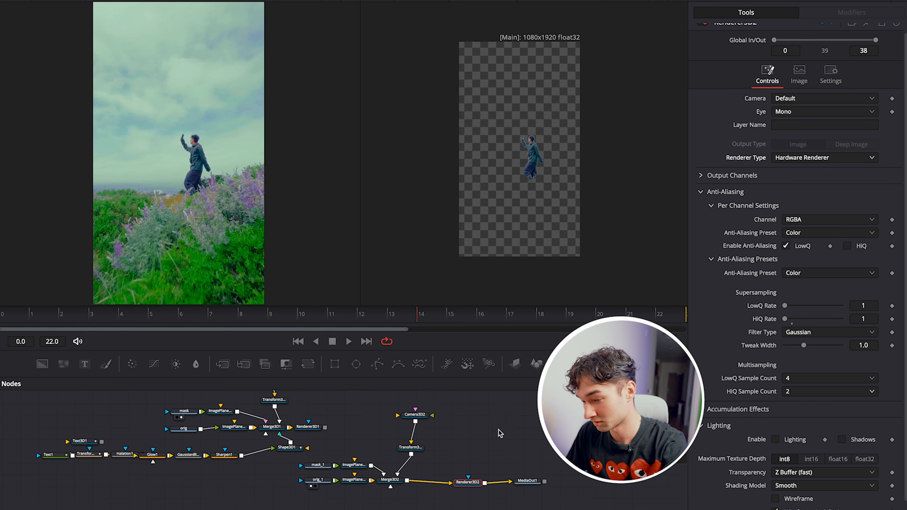
# - Show the new Merge 3D's scene in the first viewer
pyautogui.click(494, 459)
pyautogui.click(411, 447)
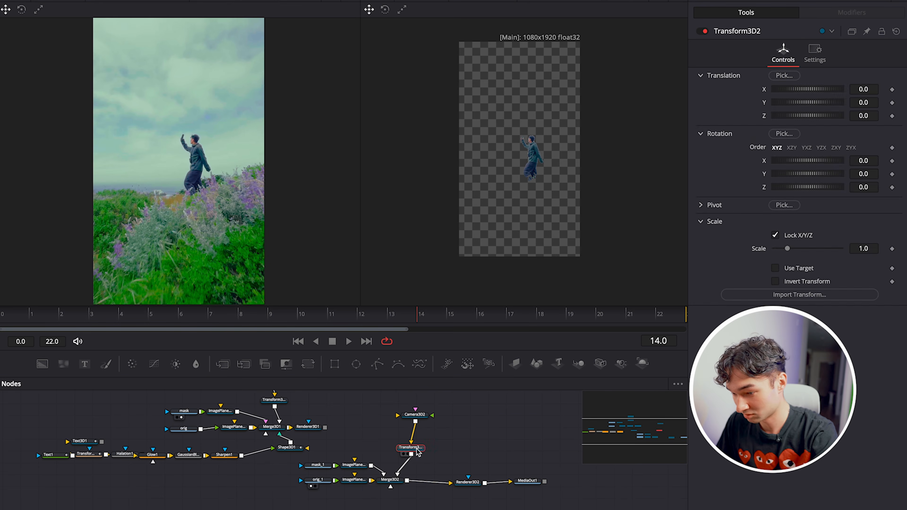
pyautogui.click(406, 481)
pyautogui.press('1')
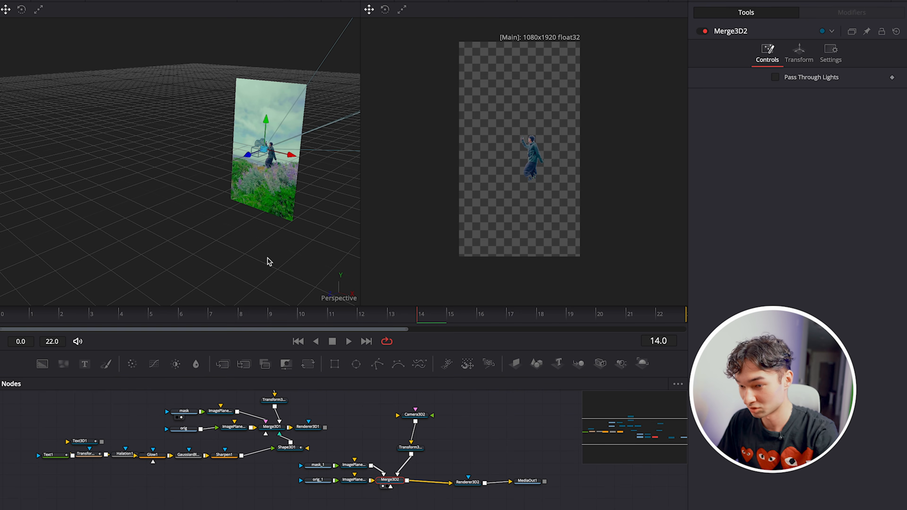
# - Show MediaOut1 in the second viewer and set the new camera's Transform 3D translation to 5.24 on Z
pyautogui.moveTo(263, 257); pyautogui.dragTo(327, 262)
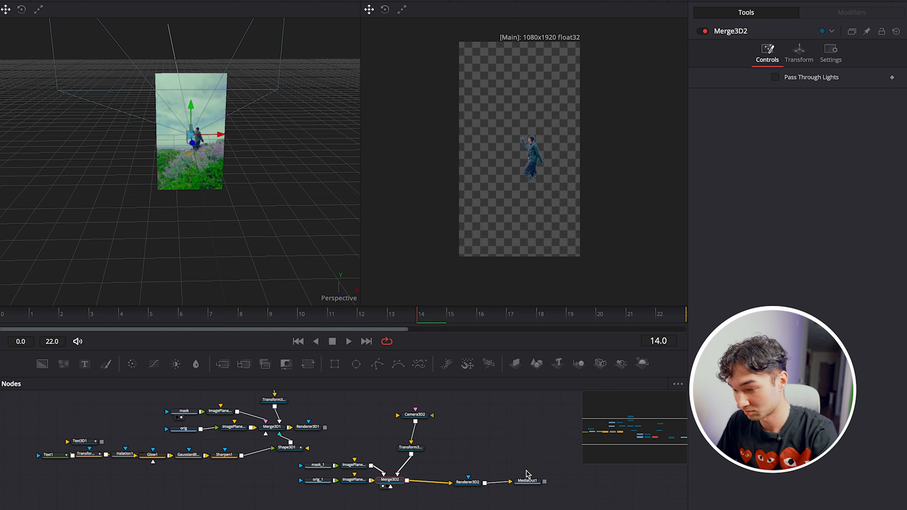
pyautogui.click(527, 479)
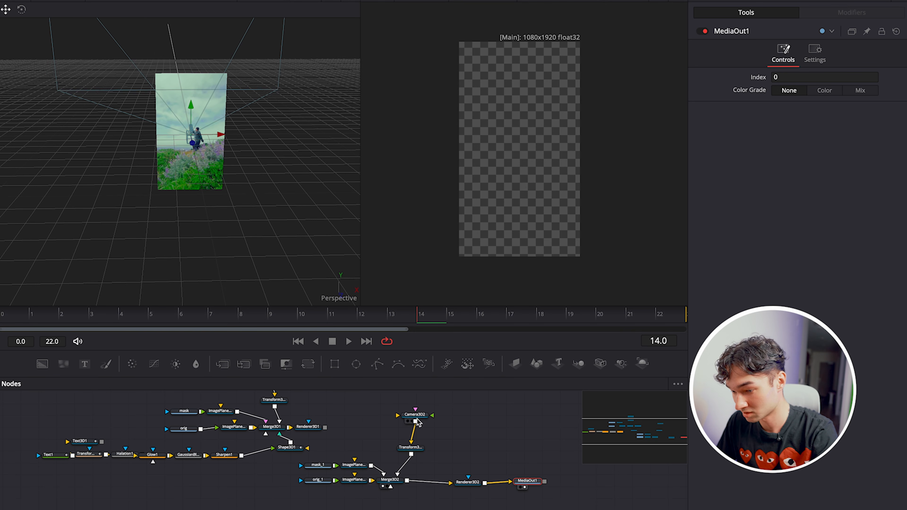
pyautogui.click(413, 447)
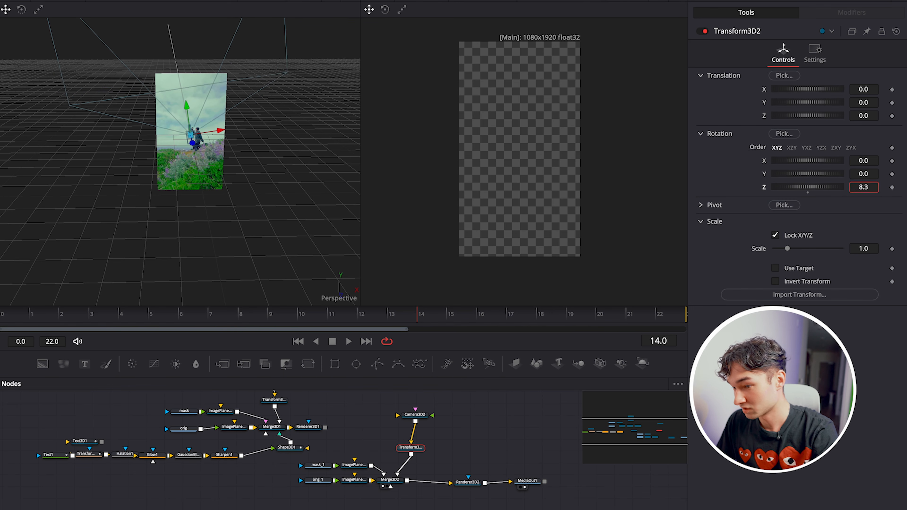
pyautogui.moveTo(864, 116); pyautogui.dragTo(890, 116)
pyautogui.scroll(-5, 281, 132)
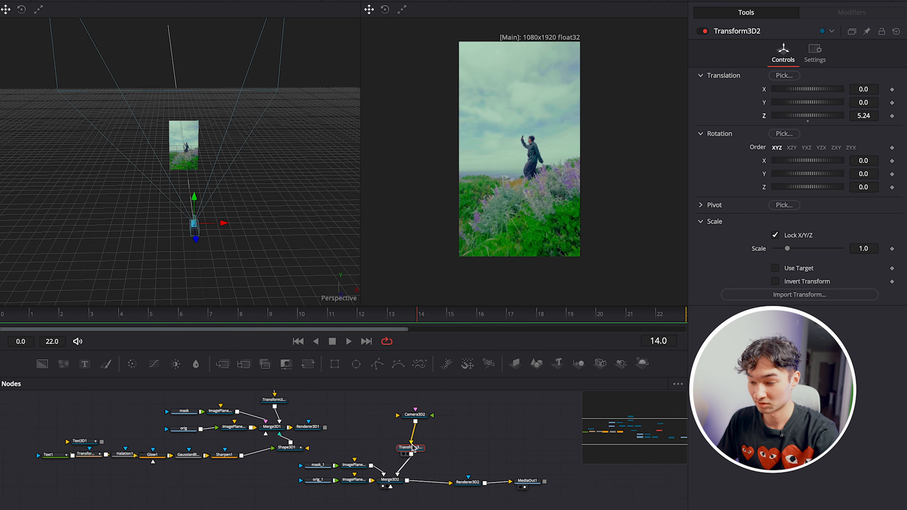
# - Tidy the new branch by placing the Transform 3D and Camera 3D directly above Merge3D2
pyautogui.moveTo(419, 453); pyautogui.dragTo(407, 452)
pyautogui.moveTo(418, 417); pyautogui.dragTo(407, 421)
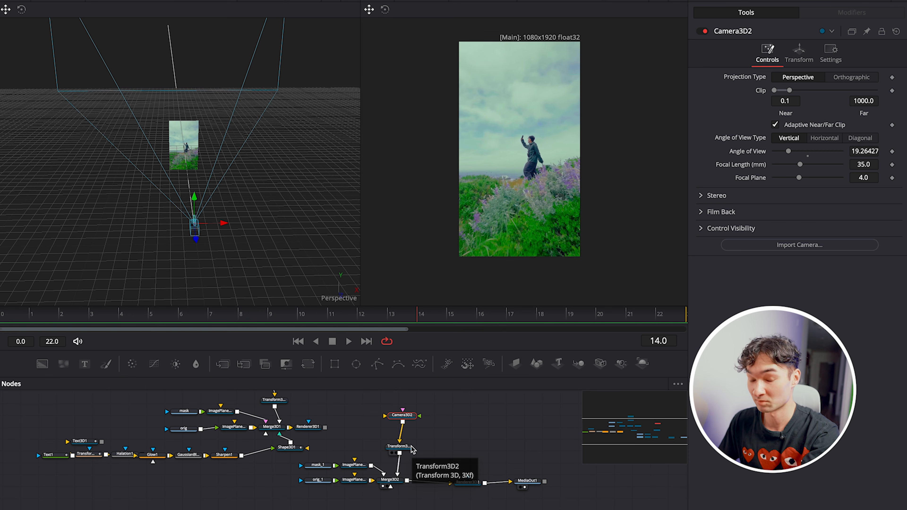
pyautogui.click(409, 450)
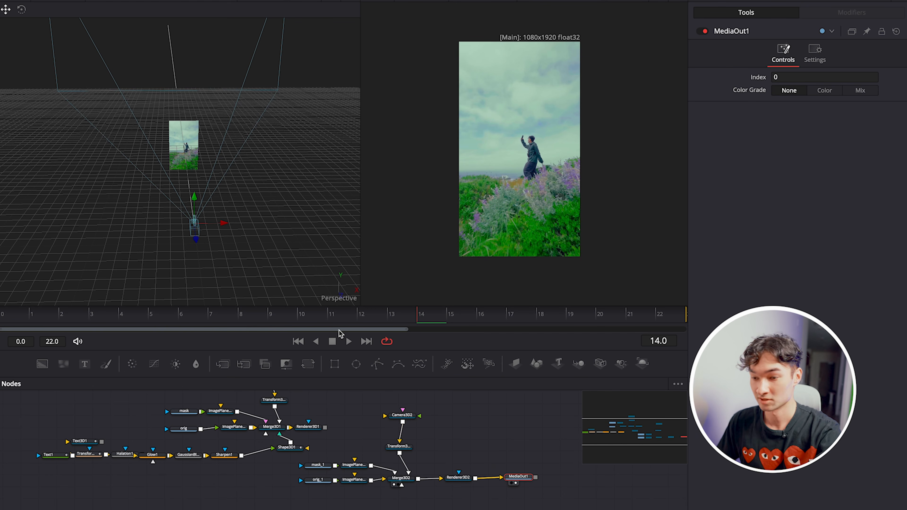
# - Bring the mask_1 image plane forward to a Z translation of 2.55 and set its scale to 0.485 so both figures line up
pyautogui.click(321, 465)
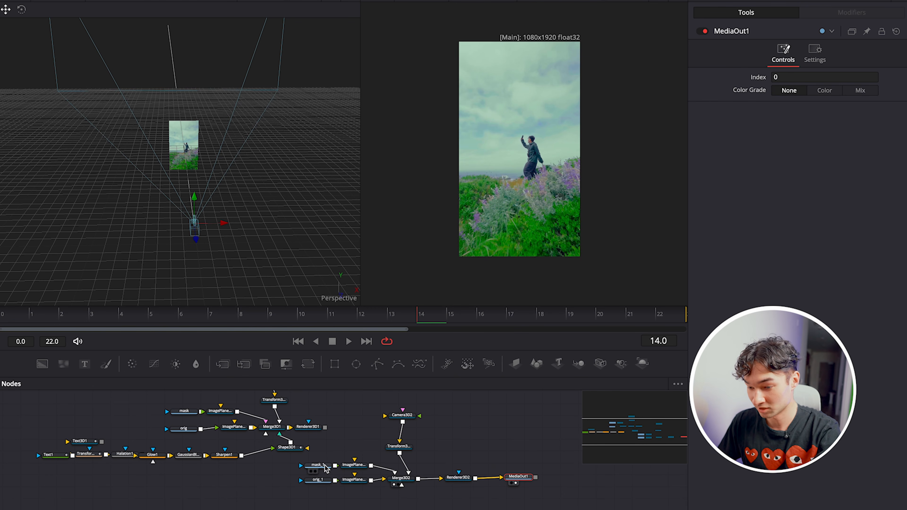
pyautogui.click(356, 467)
pyautogui.click(814, 52)
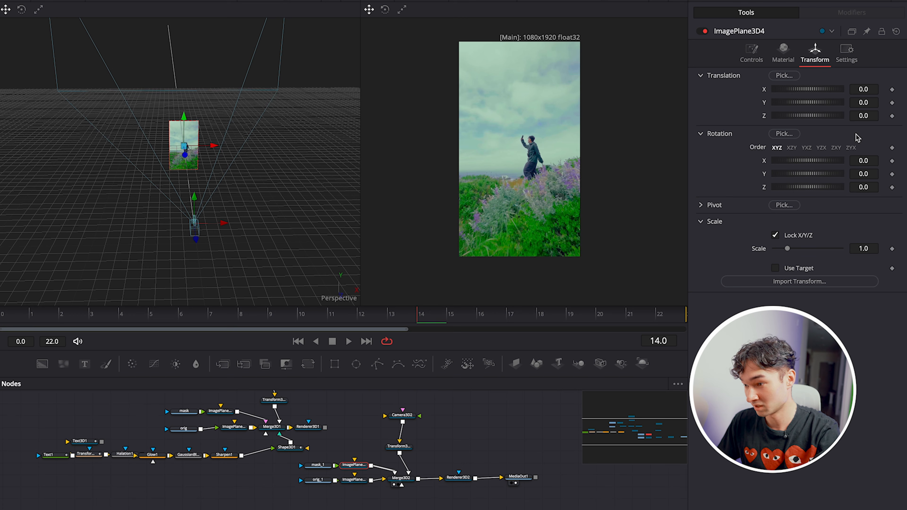
pyautogui.moveTo(866, 116); pyautogui.dragTo(887, 116)
pyautogui.moveTo(303, 211); pyautogui.dragTo(214, 210)
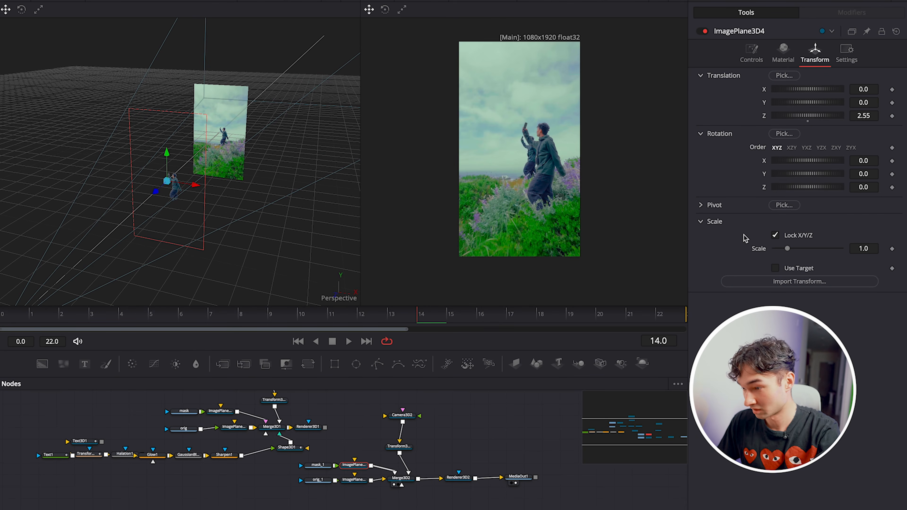
pyautogui.moveTo(863, 248); pyautogui.dragTo(847, 248)
pyautogui.scroll(4, 553, 160)
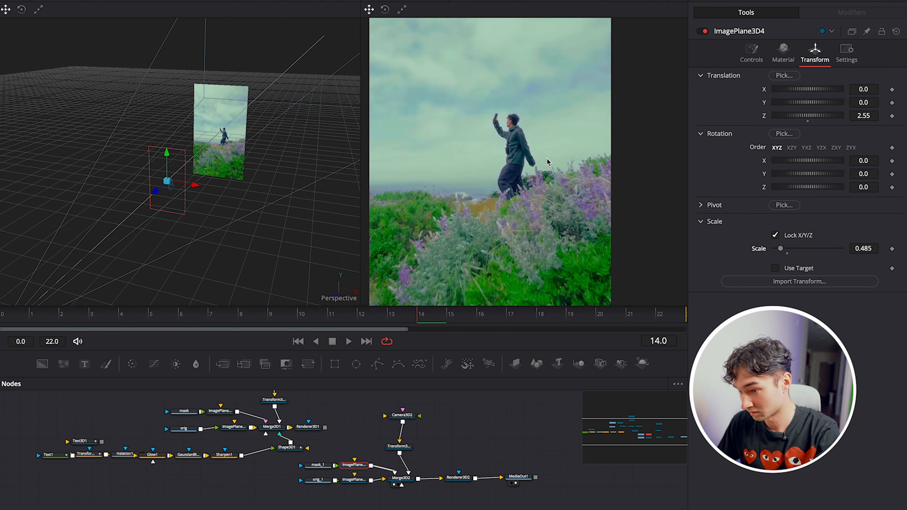
pyautogui.scroll(-4, 515, 172)
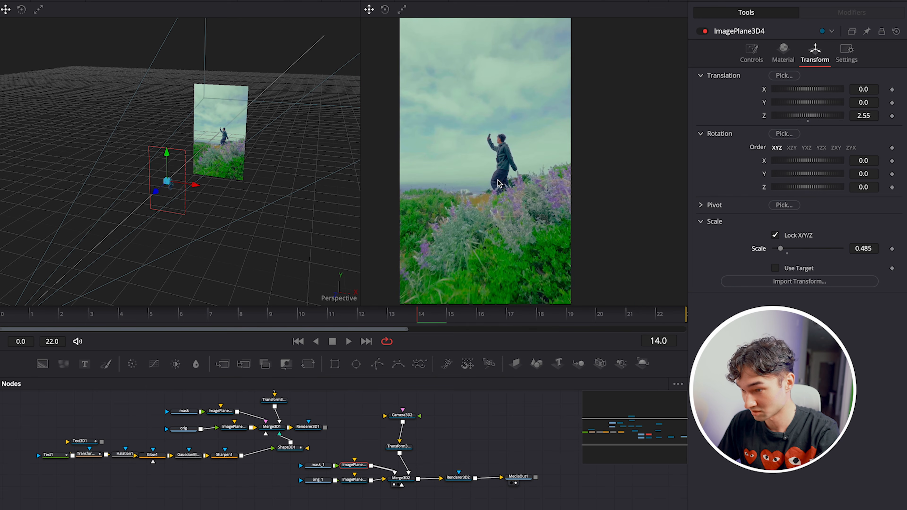
pyautogui.scroll(-2, 498, 201)
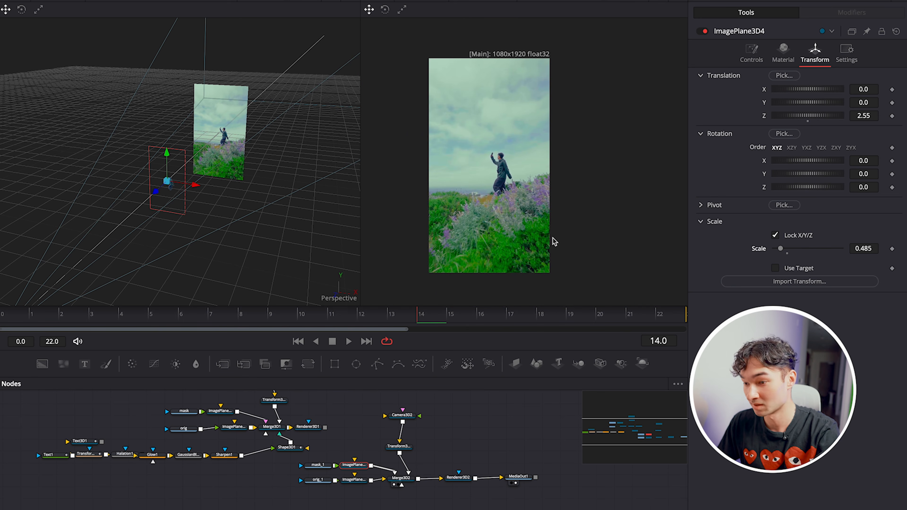
# - Add a Shape 3D, connect it to Merge3D2 and set its shape to Cylinder
pyautogui.moveTo(294, 200); pyautogui.dragTo(316, 175)
pyautogui.moveTo(315, 175); pyautogui.dragTo(335, 173)
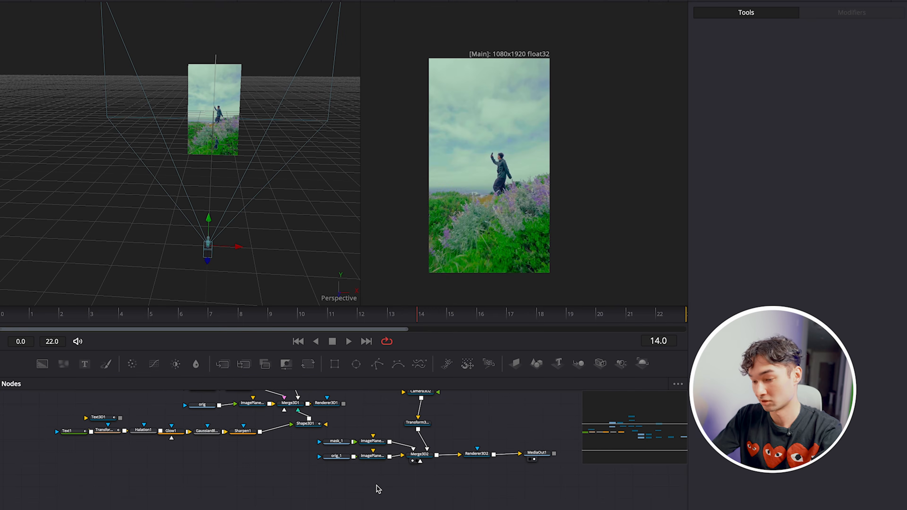
pyautogui.hotkey('shift', 'space')
pyautogui.press('Return')
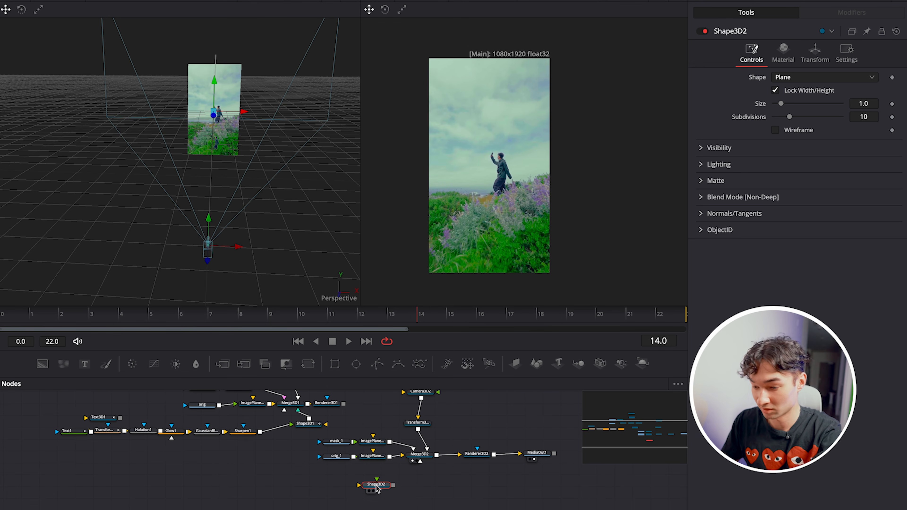
pyautogui.moveTo(393, 485); pyautogui.dragTo(420, 462)
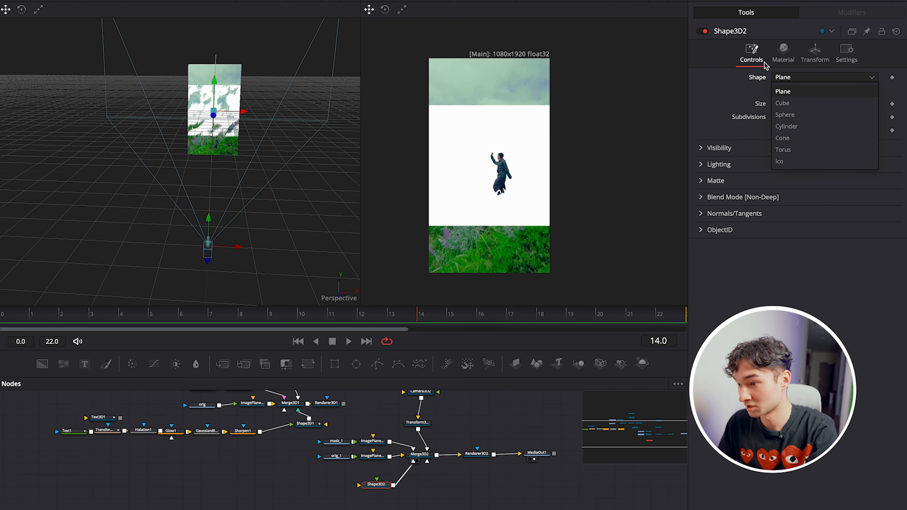
pyautogui.click(799, 126)
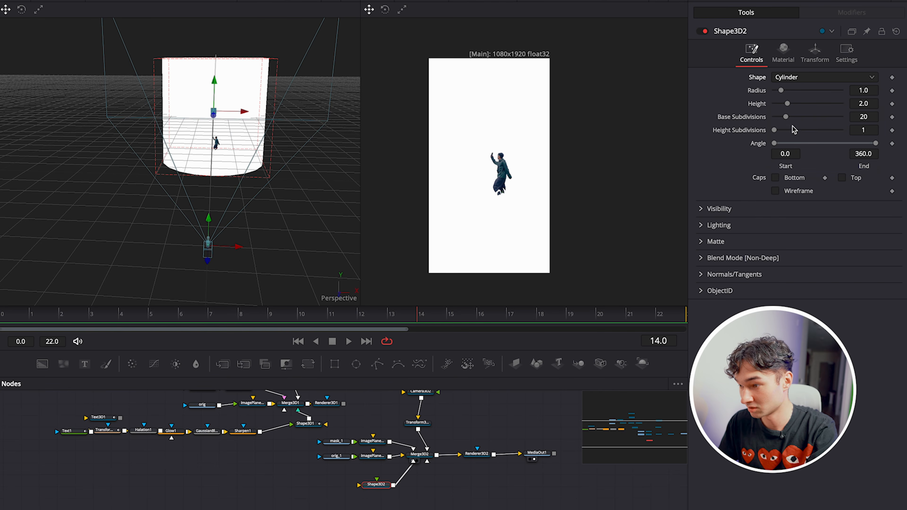
# - Move the cylinder forward along Z to about 2.48 so that it surrounds the masked person
pyautogui.press('f')
pyautogui.moveTo(238, 143); pyautogui.dragTo(75, 159)
pyautogui.hotkey('ctrl', 'z')
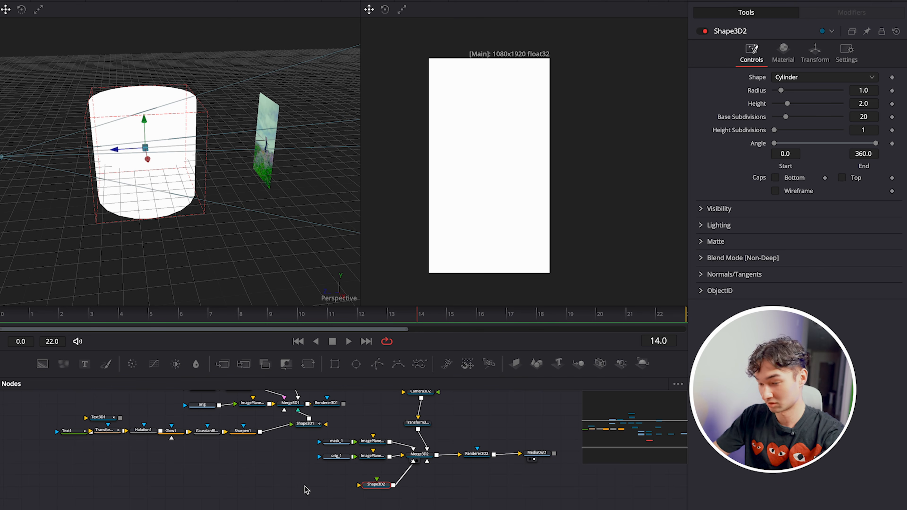
# - Duplicate the Text1 node, connect the copy to the cylinder as its material, and check the wrapped text at frame 9
pyautogui.moveTo(77, 432); pyautogui.dragTo(60, 433)
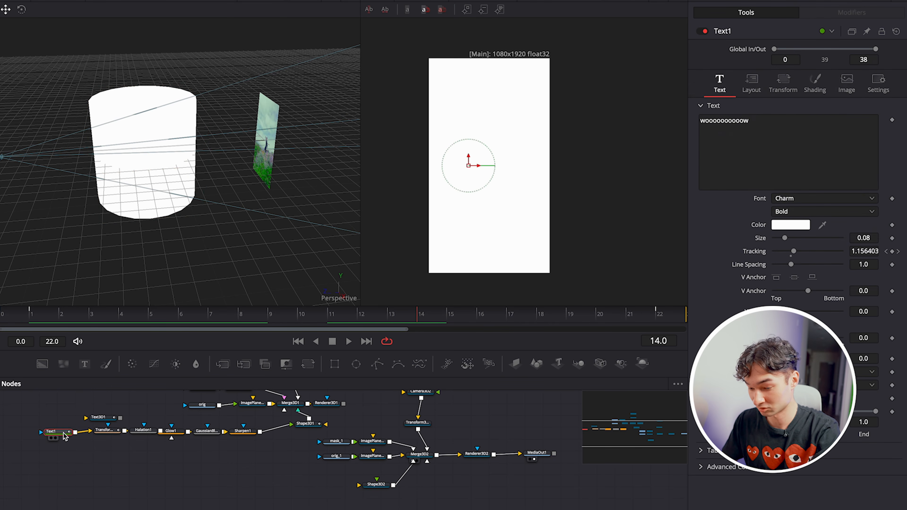
pyautogui.hotkey('ctrl', 'v')
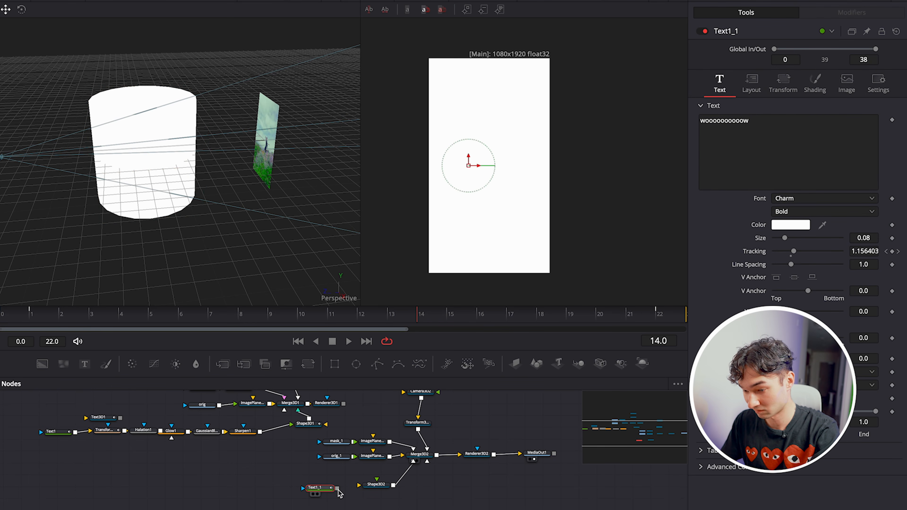
pyautogui.moveTo(336, 488); pyautogui.dragTo(358, 485)
pyautogui.moveTo(300, 323); pyautogui.dragTo(269, 318)
pyautogui.scroll(3, 146, 145)
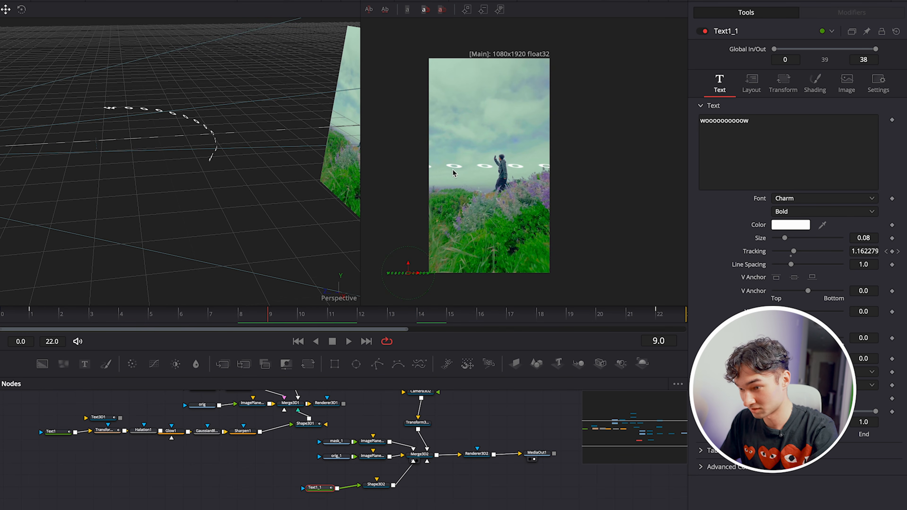
pyautogui.moveTo(225, 164)
pyautogui.mouseDown()
pyautogui.moveTo(168, 182)
pyautogui.moveTo(269, 168)
pyautogui.moveTo(229, 173)
pyautogui.mouseUp()
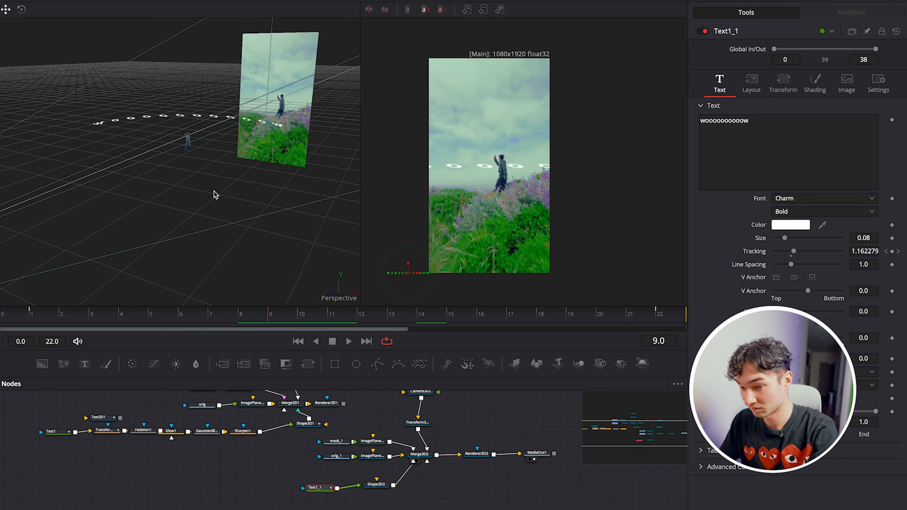
# - Set the cylinder's scale to 0.395 in its transform settings
pyautogui.moveTo(376, 484); pyautogui.dragTo(368, 487)
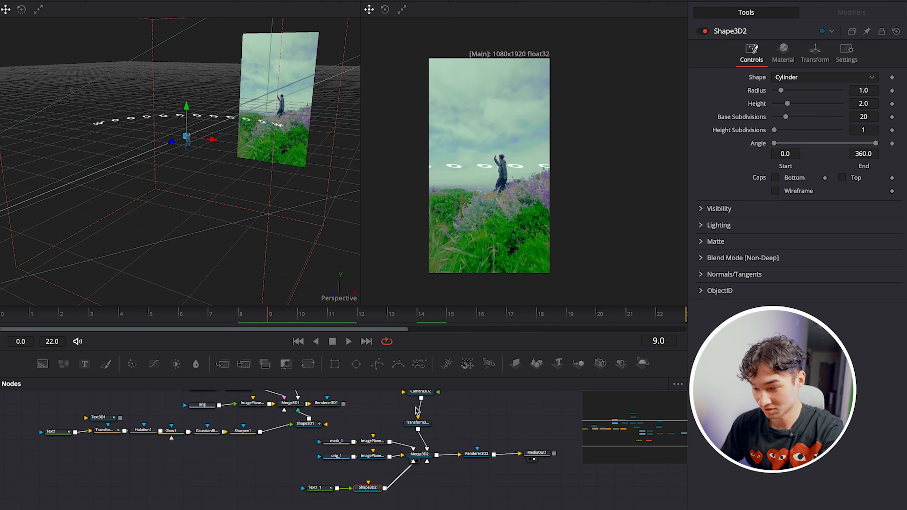
pyautogui.click(814, 54)
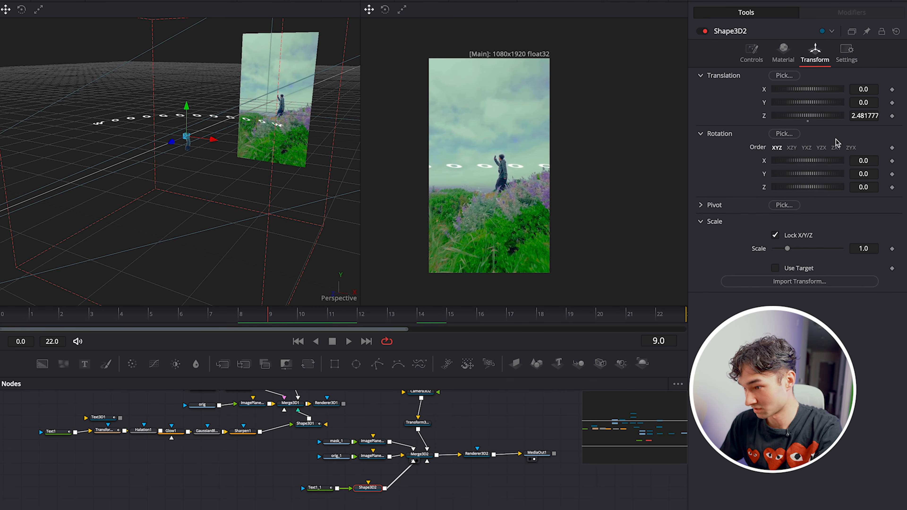
pyautogui.moveTo(787, 248); pyautogui.dragTo(780, 248)
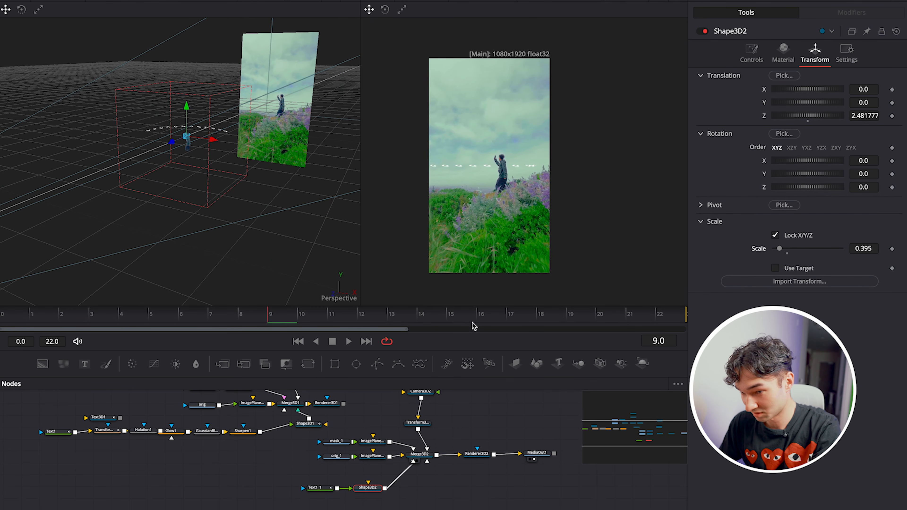
# - Insert a copy of Transform1 between the duplicated text and the cylinder, and set its aspect to 3.41
pyautogui.click(115, 435)
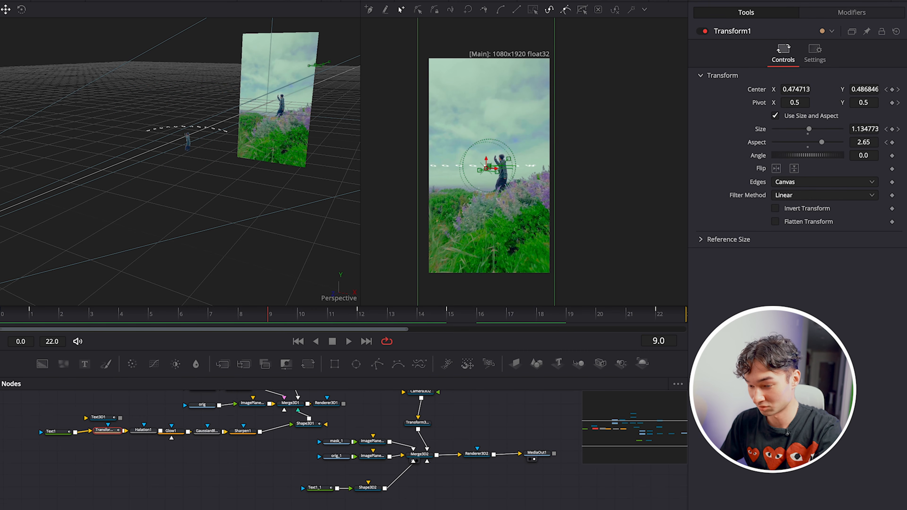
pyautogui.hotkey('ctrl', 'c')
pyautogui.moveTo(310, 489); pyautogui.dragTo(211, 486)
pyautogui.hotkey('ctrl', 'v')
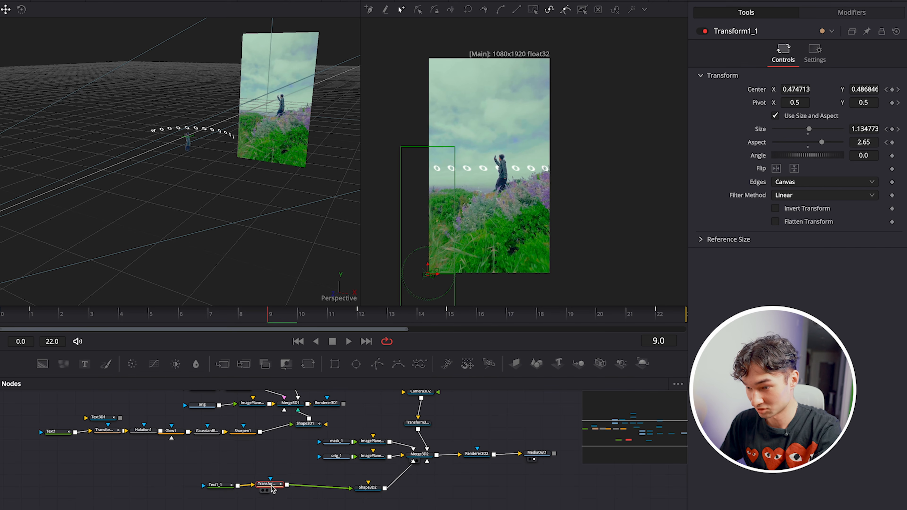
pyautogui.moveTo(272, 488); pyautogui.dragTo(278, 491)
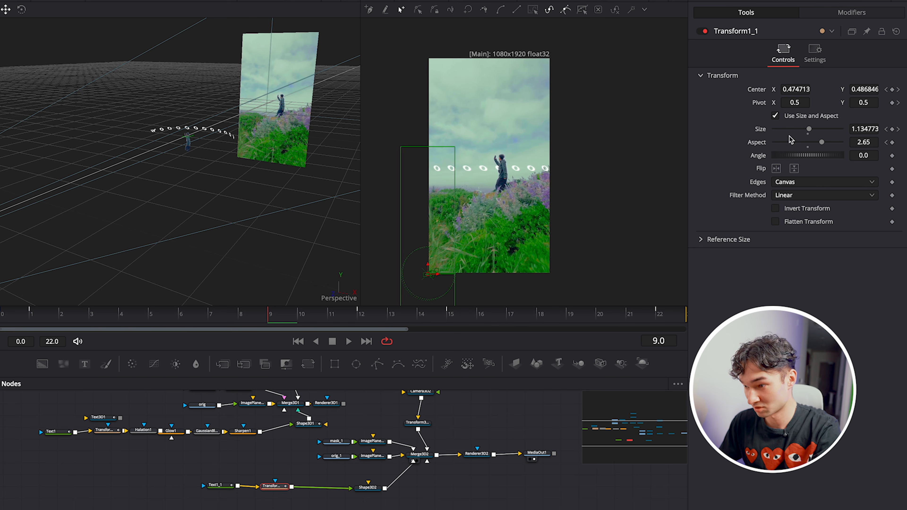
pyautogui.moveTo(821, 142); pyautogui.dragTo(827, 160)
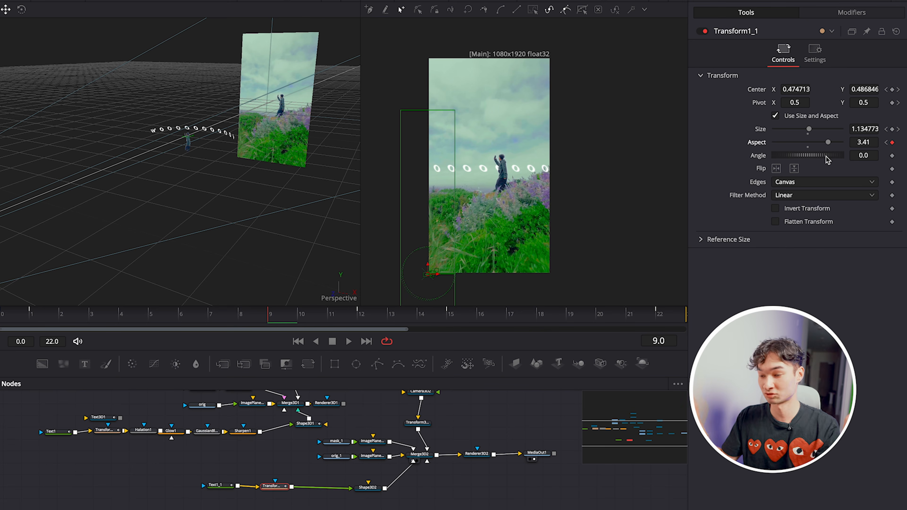
# - Replace the cylinder with a copy of Shape3D1, connected between the copied transform and Merge3D2, and scrub through the frames
pyautogui.moveTo(321, 317); pyautogui.dragTo(449, 319)
pyautogui.moveTo(160, 144); pyautogui.dragTo(216, 195)
pyautogui.click(368, 488)
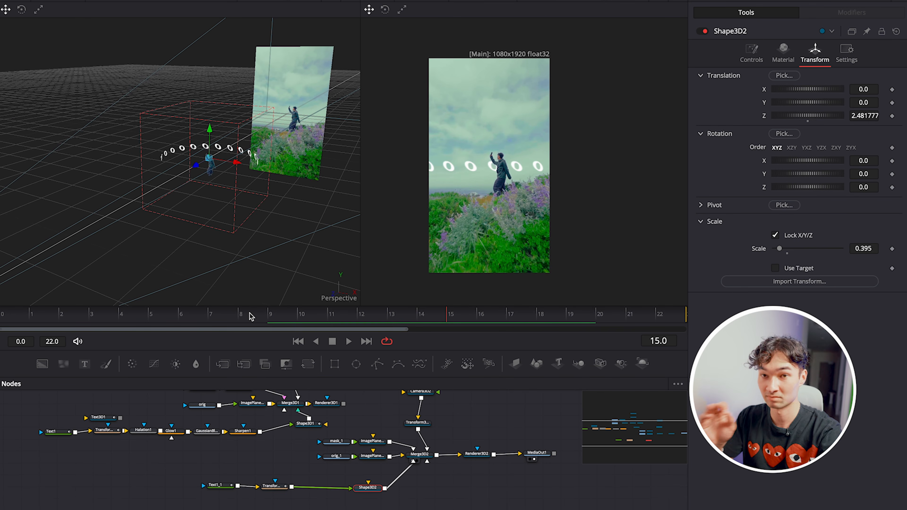
pyautogui.click(209, 319)
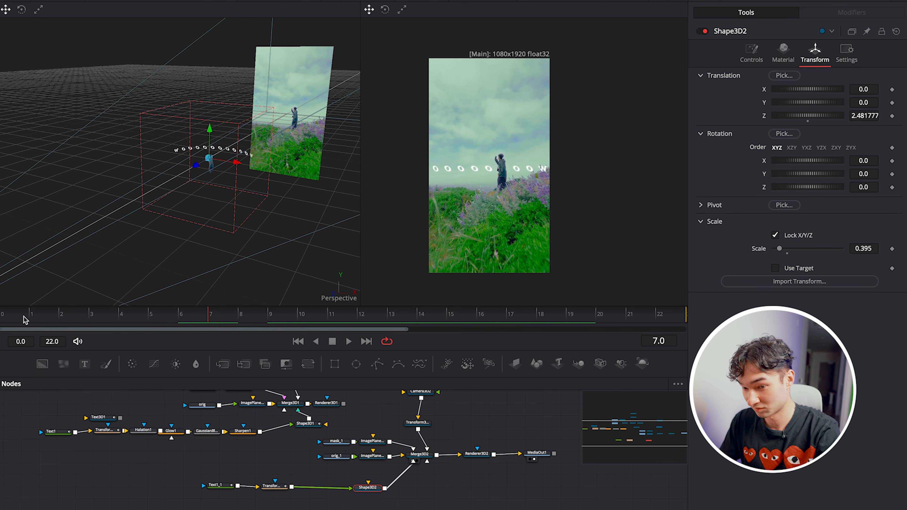
pyautogui.click(1, 318)
pyautogui.press('Delete')
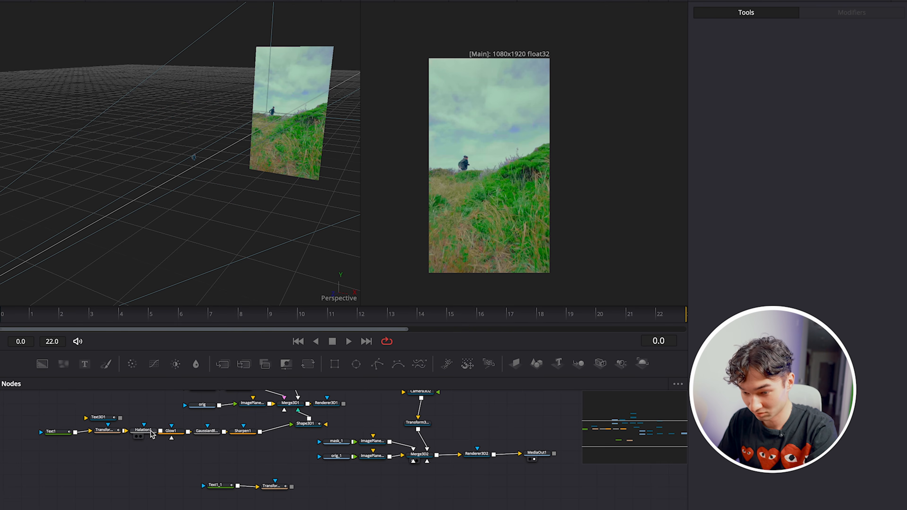
pyautogui.hotkey('ctrl', 'v')
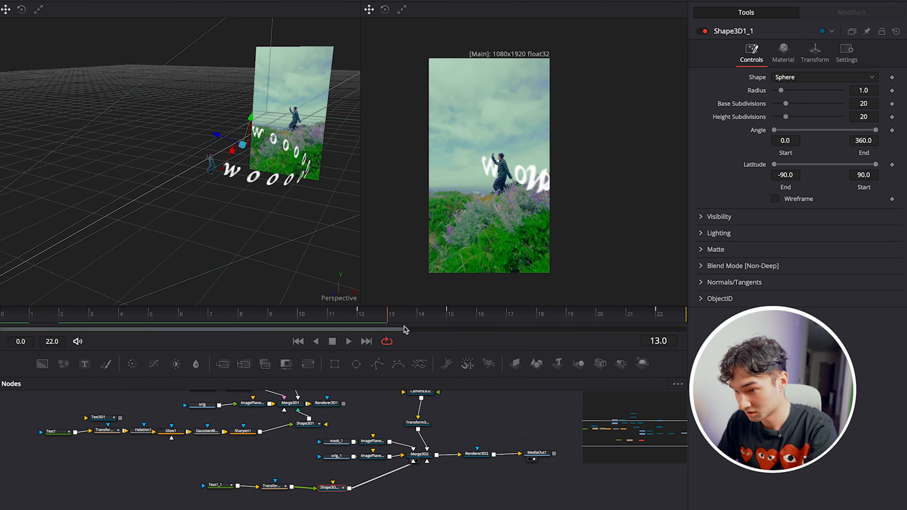
pyautogui.moveTo(553, 327); pyautogui.dragTo(294, 326)
# - Move MediaOut1 next to the original Renderer3D1 and connect it to that renderer's output
pyautogui.moveTo(392, 471); pyautogui.dragTo(374, 463)
pyautogui.moveTo(495, 462); pyautogui.dragTo(327, 408)
pyautogui.click(490, 464)
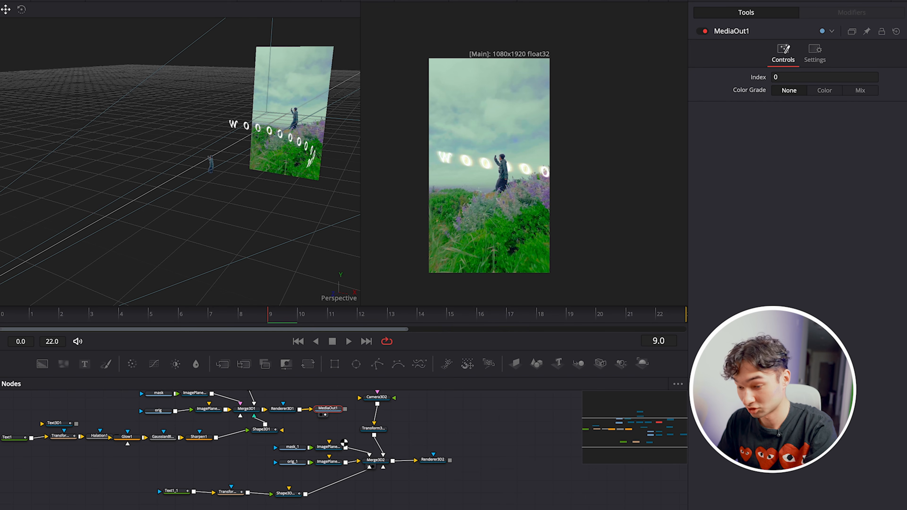
# - Separate the original and duplicate node branches by moving the rebuilt clips, merge, transform and camera away from the original tree
pyautogui.moveTo(426, 502); pyautogui.dragTo(170, 444)
pyautogui.moveTo(306, 447); pyautogui.dragTo(433, 461)
pyautogui.moveTo(373, 428); pyautogui.dragTo(488, 433)
pyautogui.moveTo(377, 397); pyautogui.dragTo(514, 414)
pyautogui.moveTo(271, 447); pyautogui.dragTo(415, 481)
# - Place Shape3D1 beneath Merge3D1 and open its transform settings at frame 0
pyautogui.moveTo(407, 464); pyautogui.dragTo(391, 475)
pyautogui.click(7, 317)
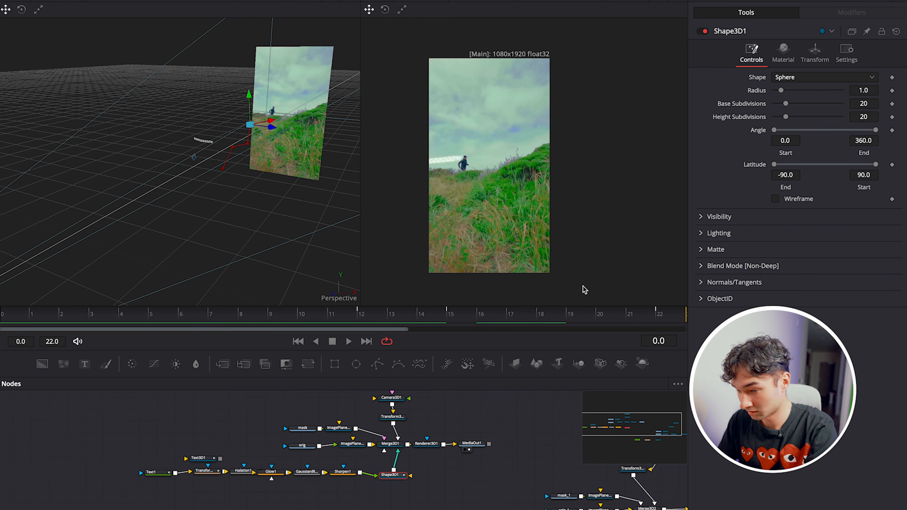
pyautogui.click(807, 57)
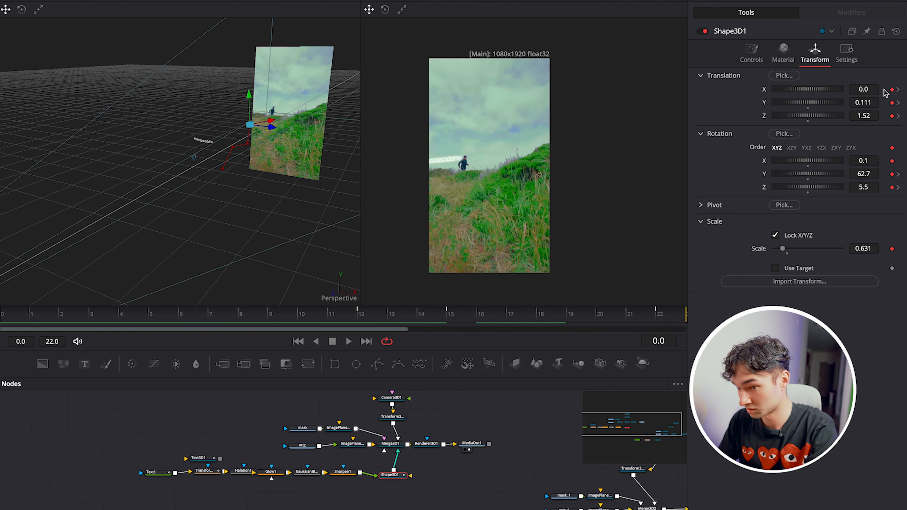
# - Scrub the composition to frame 16 and examine Shape3D1's keyframed translation and rotation as the text circles the person
pyautogui.moveTo(233, 143); pyautogui.dragTo(200, 209)
pyautogui.scroll(-3, 184, 207)
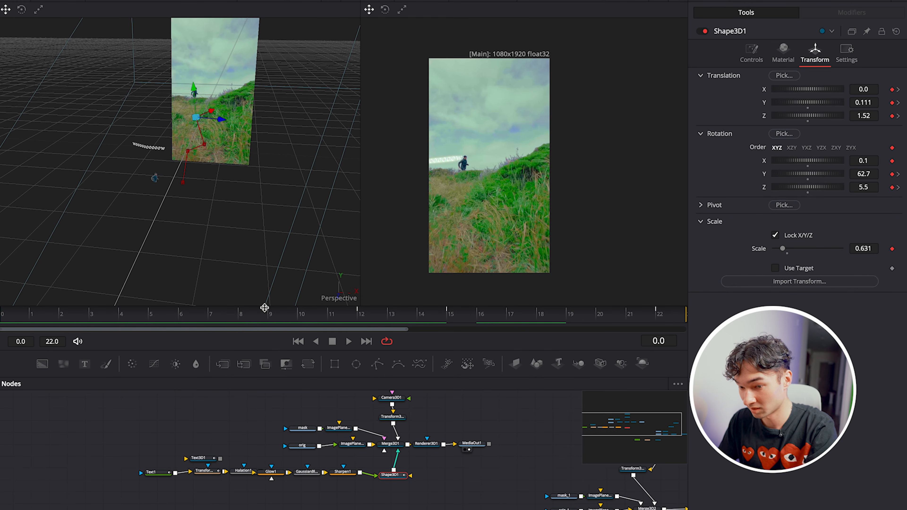
pyautogui.click(35, 311)
pyautogui.moveTo(35, 314); pyautogui.dragTo(486, 316)
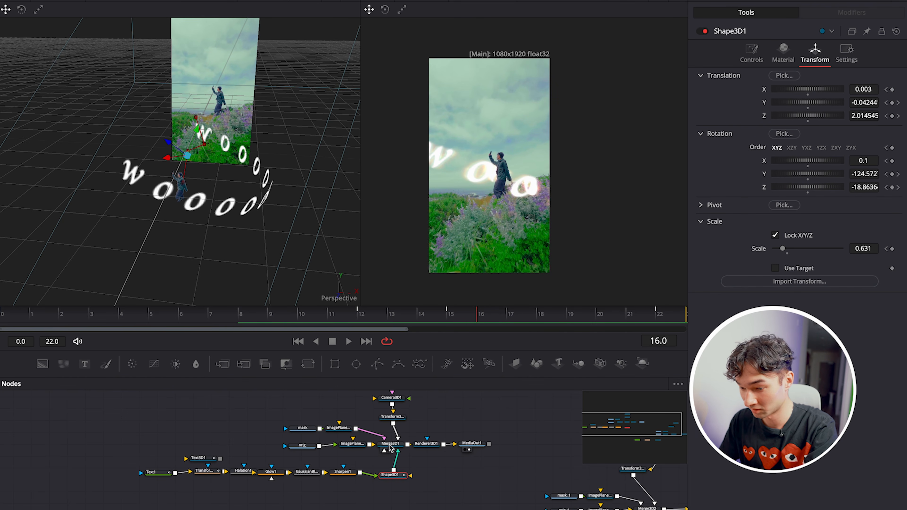
# - Examine the settings of Halation1, Glow1 and GaussianBlur1 in the text branch feeding Shape3D1
pyautogui.click(244, 472)
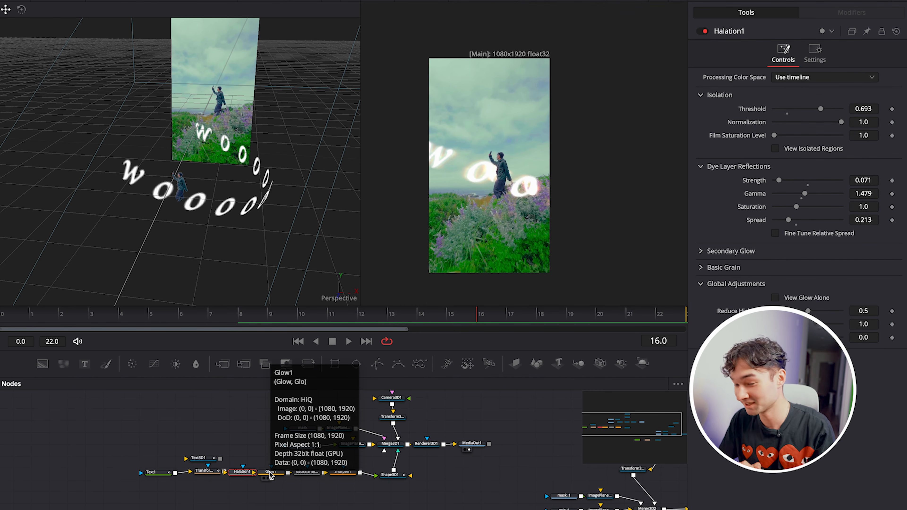
pyautogui.click(275, 473)
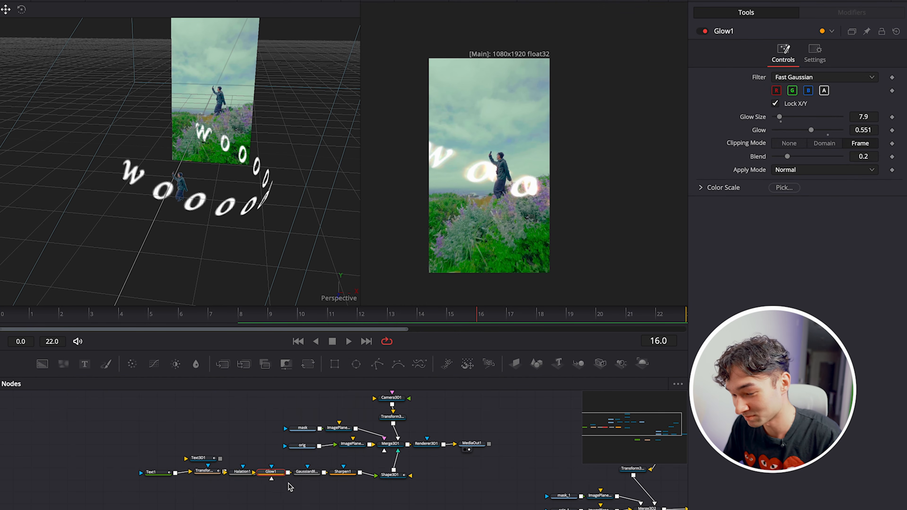
pyautogui.click(307, 473)
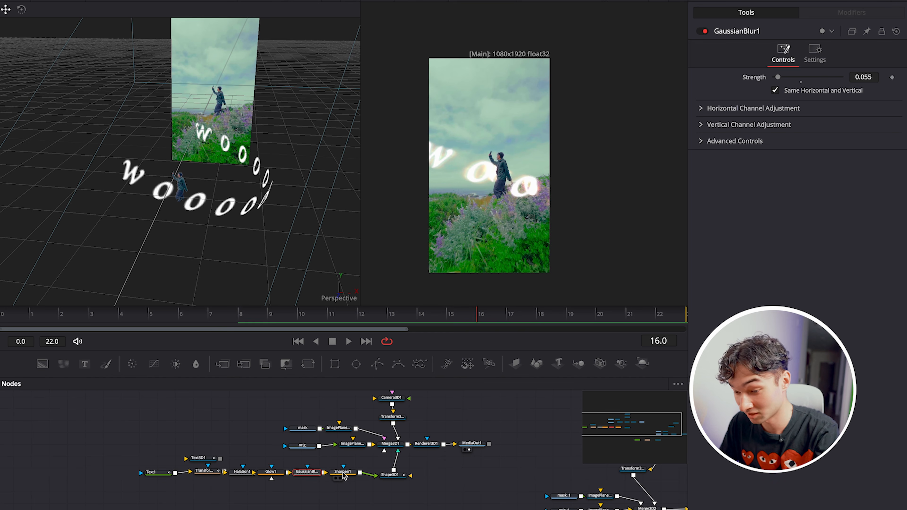
pyautogui.moveTo(203, 459); pyautogui.dragTo(183, 445)
pyautogui.moveTo(404, 479); pyautogui.dragTo(385, 495)
pyautogui.moveTo(215, 319); pyautogui.dragTo(313, 319)
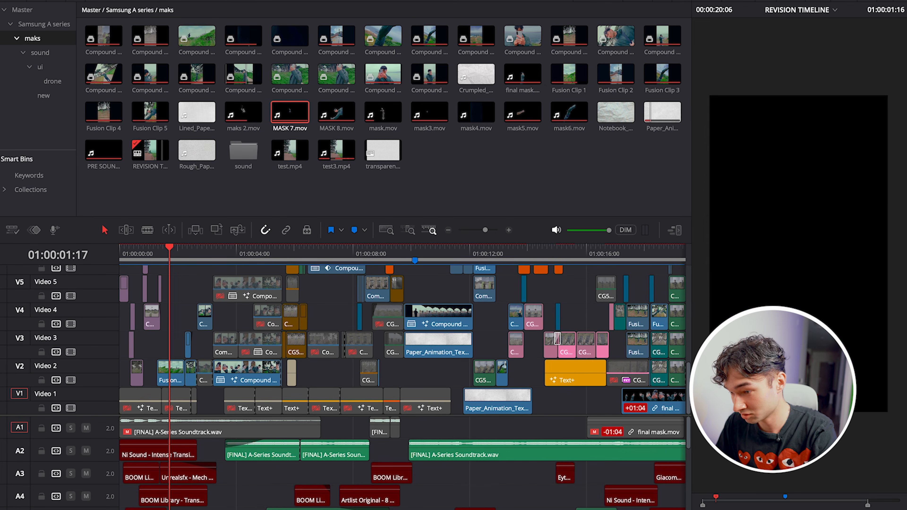
# - Preview the INTELLIGENCE text shot around 01:00:18:17 in REVISION TIMELINE and open its Fusion composition
pyautogui.scroll(-2, 298, 265)
pyautogui.moveTo(310, 257); pyautogui.dragTo(325, 255)
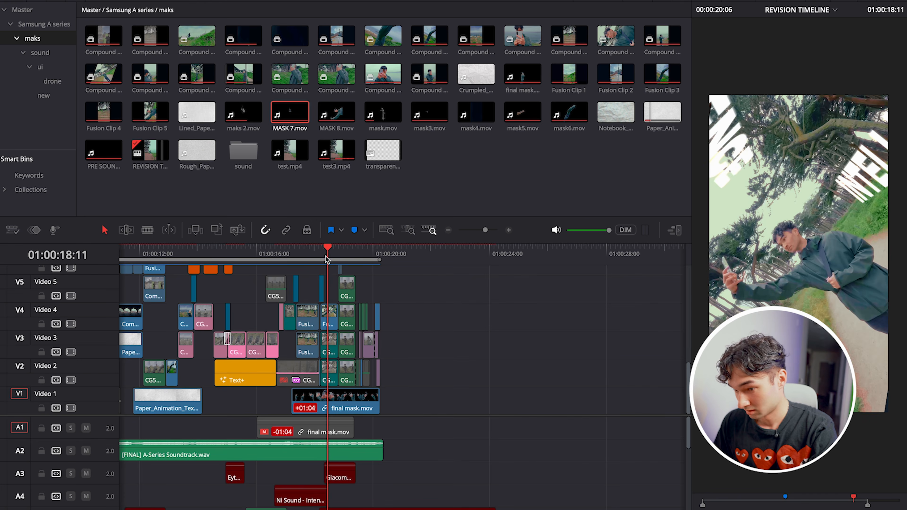
pyautogui.press('space')
pyautogui.click(319, 258)
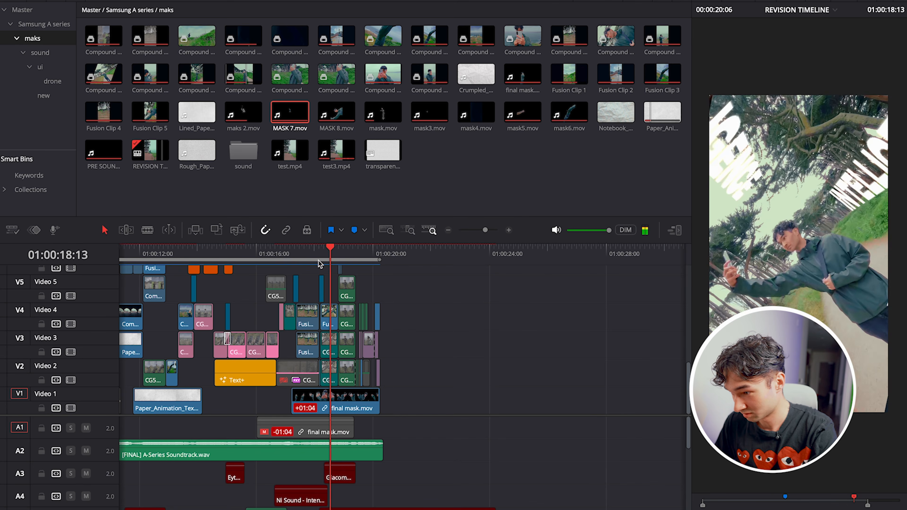
pyautogui.press('space')
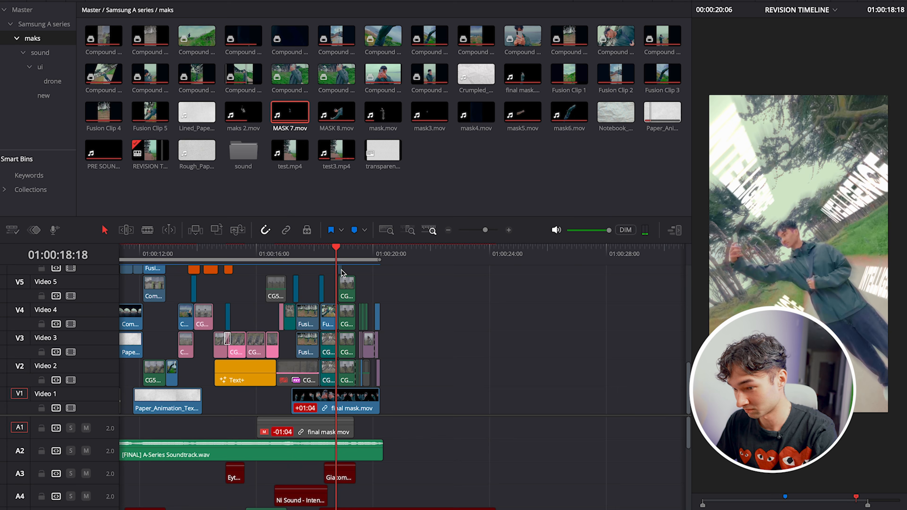
pyautogui.moveTo(334, 260)
pyautogui.mouseDown()
pyautogui.moveTo(321, 260)
pyautogui.moveTo(335, 260)
pyautogui.mouseUp()
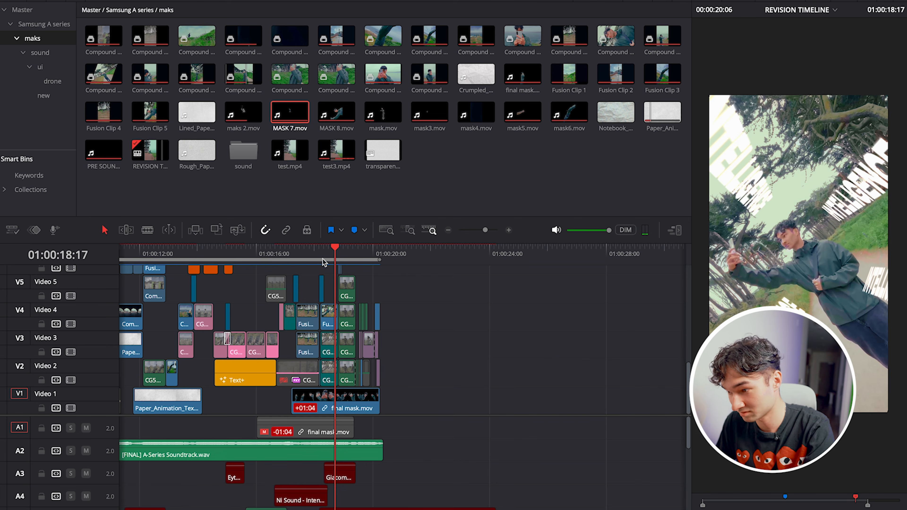
pyautogui.moveTo(324, 262); pyautogui.dragTo(336, 296)
pyautogui.click(333, 261)
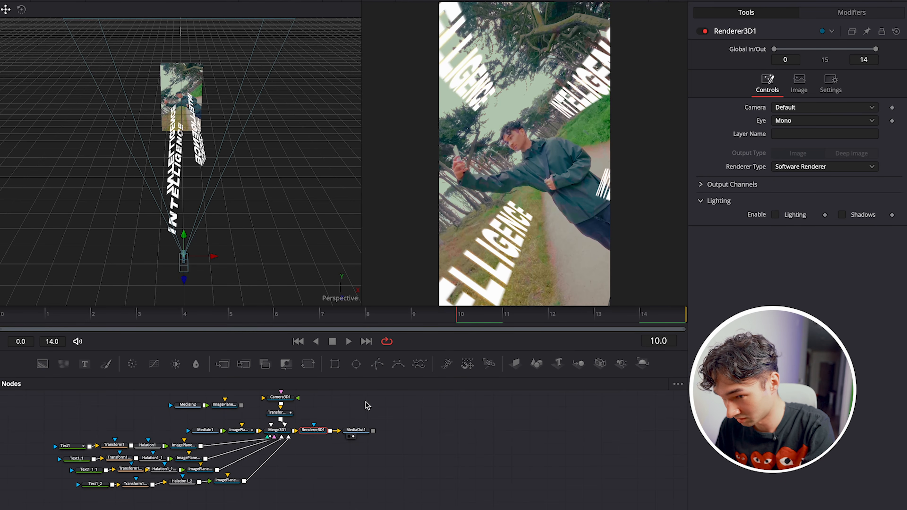
# - Examine the node tree, including MediaIn1 and the four text branches feeding Merge3D1
pyautogui.moveTo(303, 457); pyautogui.dragTo(470, 455)
pyautogui.scroll(3, 348, 456)
pyautogui.moveTo(379, 442); pyautogui.dragTo(258, 438)
pyautogui.click(258, 440)
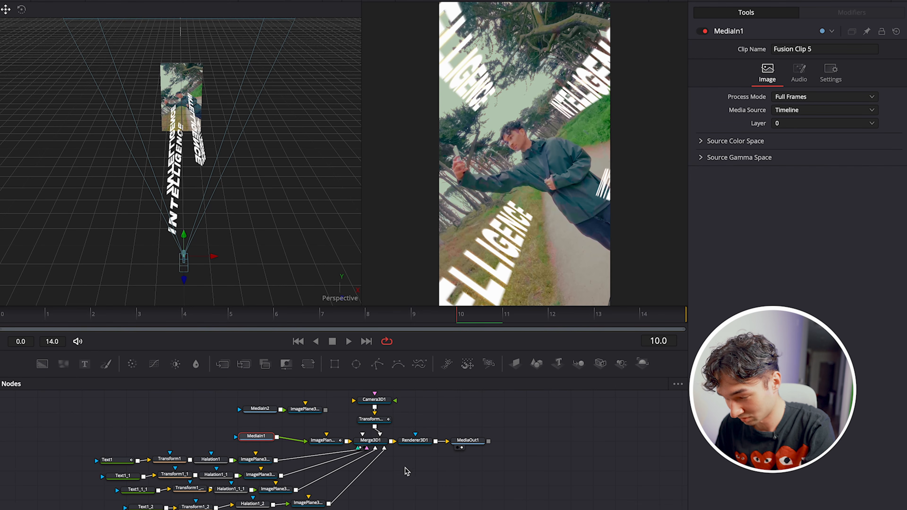
pyautogui.moveTo(406, 471); pyautogui.dragTo(448, 433)
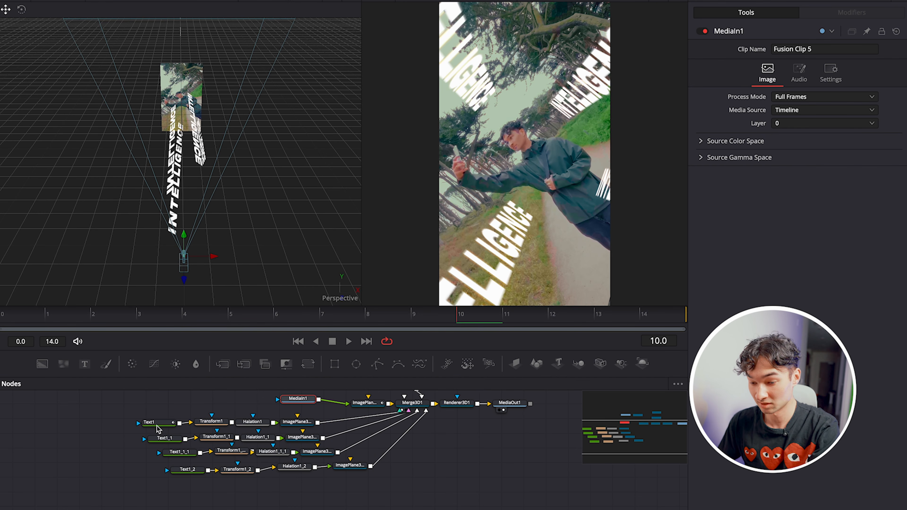
pyautogui.moveTo(159, 429); pyautogui.dragTo(206, 494)
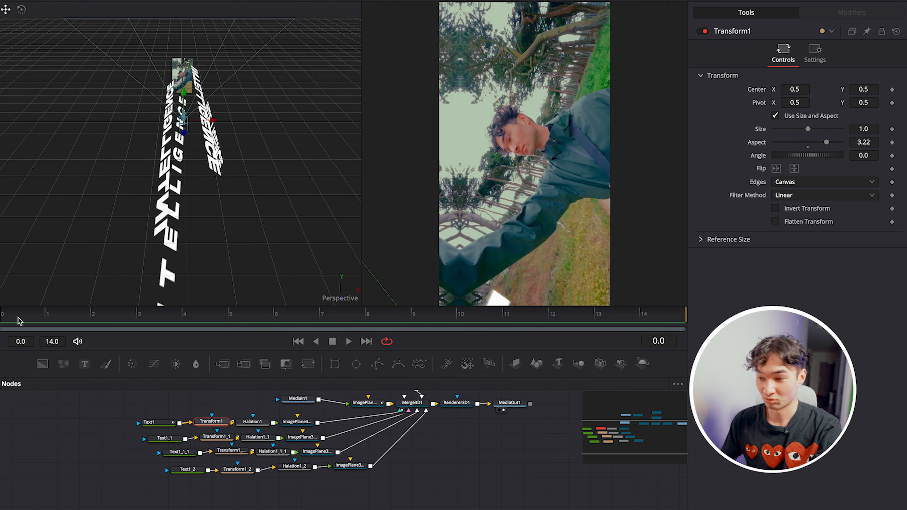
# - Scrub between frames 0 and 14, and inspect the INTELLIGENCE text planes around the image in the 3D view at frame 0
pyautogui.moveTo(35, 320); pyautogui.dragTo(705, 322)
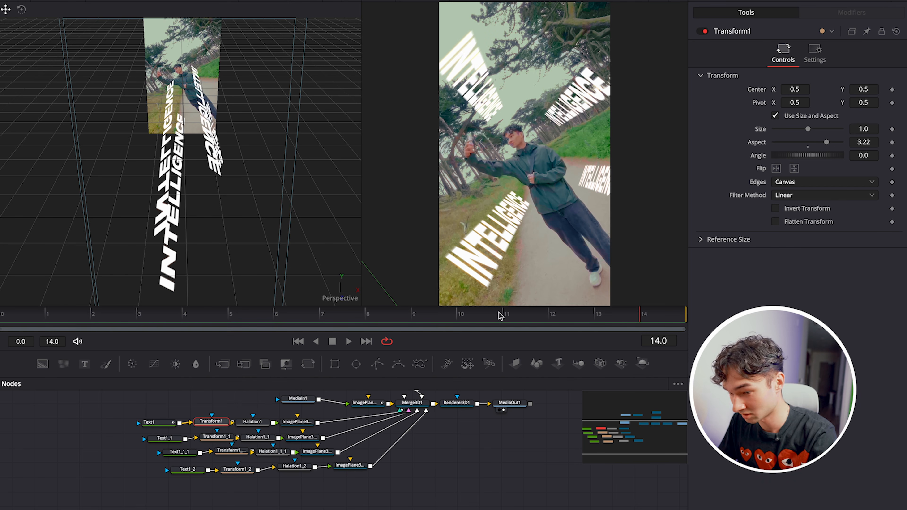
pyautogui.moveTo(36, 314); pyautogui.dragTo(1, 321)
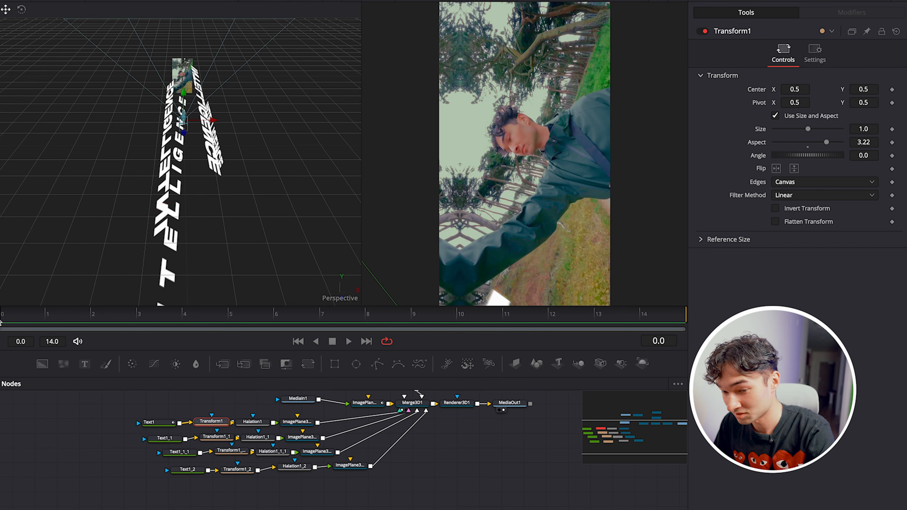
pyautogui.scroll(3, 223, 77)
pyautogui.scroll(-10, 226, 82)
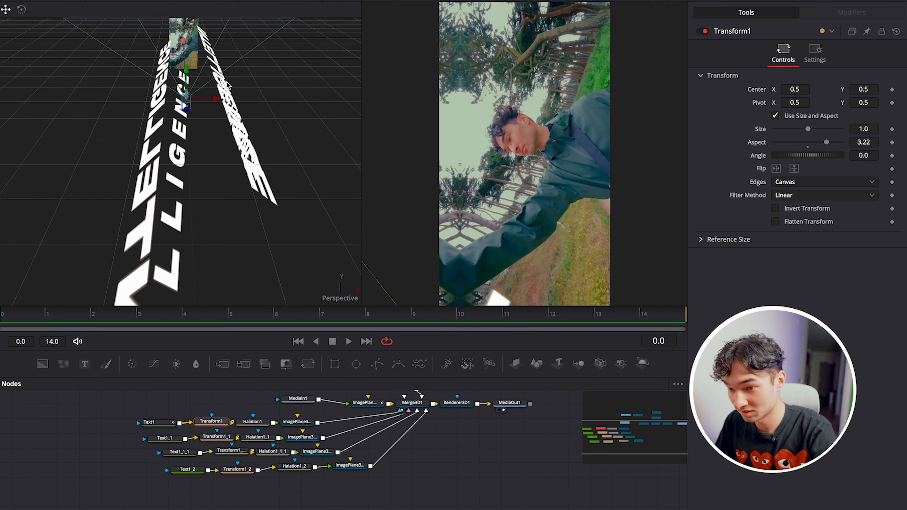
pyautogui.moveTo(239, 80); pyautogui.dragTo(203, 160)
pyautogui.scroll(5, 238, 151)
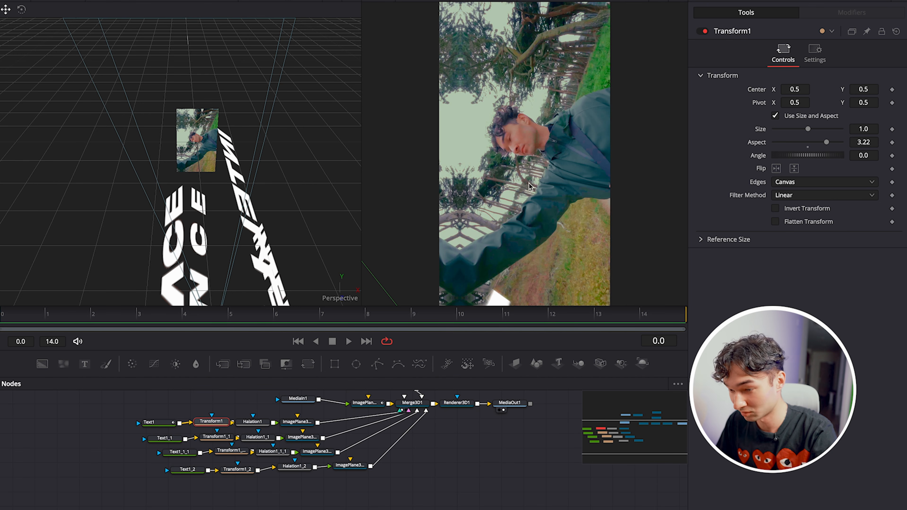
pyautogui.scroll(-2, 530, 186)
pyautogui.moveTo(294, 212); pyautogui.dragTo(236, 212)
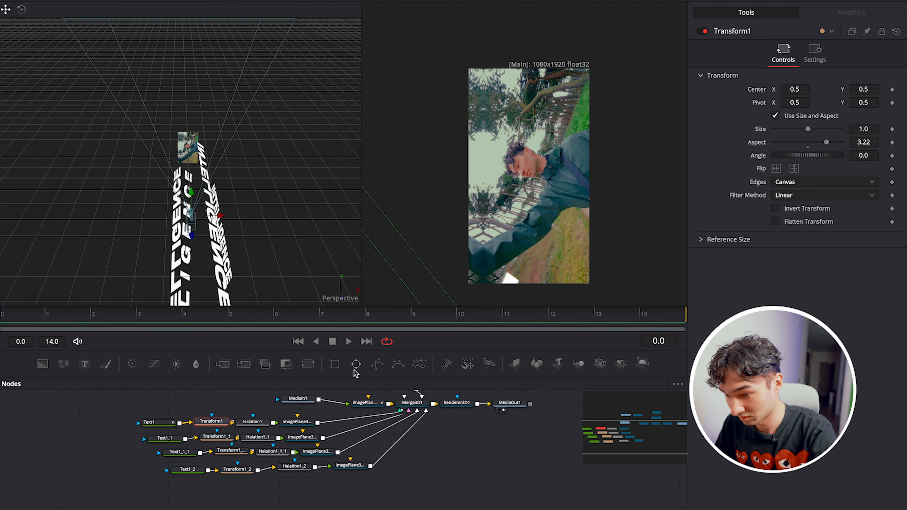
# - Open Transform3D1 below the camera and examine its keyframed Z translation at frame 0
pyautogui.moveTo(406, 442); pyautogui.dragTo(389, 485)
pyautogui.click(397, 429)
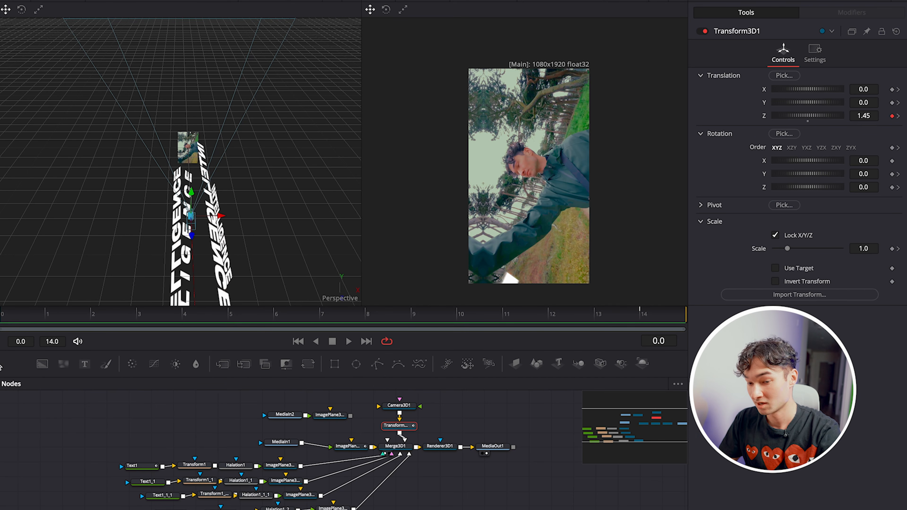
pyautogui.moveTo(25, 324)
pyautogui.mouseDown()
pyautogui.moveTo(503, 325)
pyautogui.moveTo(28, 336)
pyautogui.mouseUp()
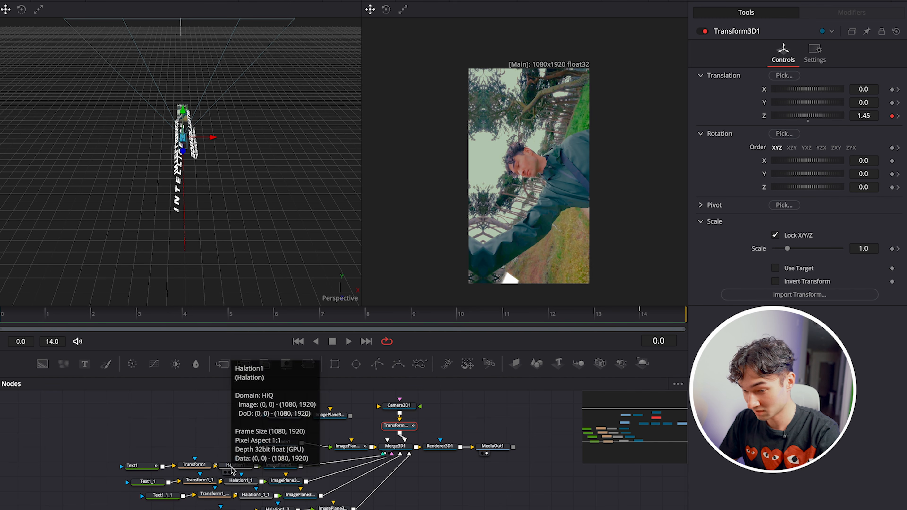
# - Open ImagePlane3D1's transform settings and scrub between frames 0 and 14 to examine its scale keyframes
pyautogui.click(354, 449)
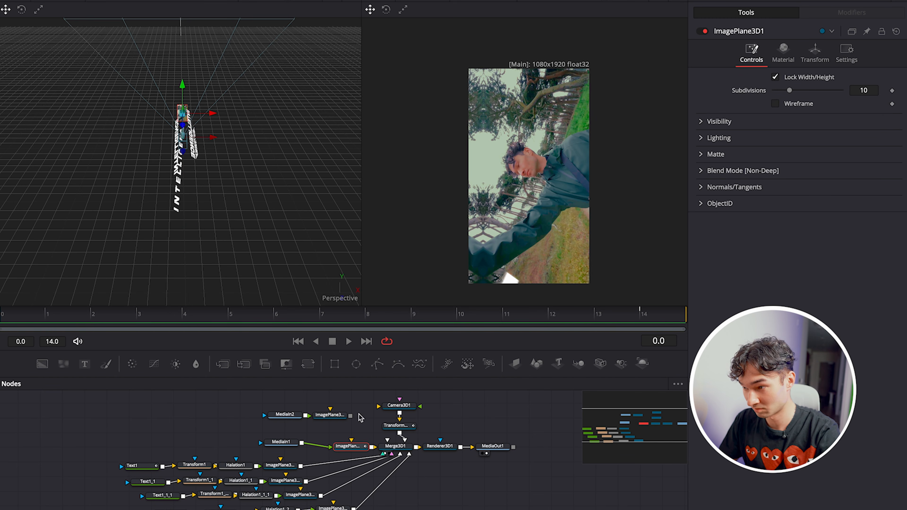
pyautogui.click(815, 57)
pyautogui.click(195, 319)
pyautogui.moveTo(196, 321); pyautogui.dragTo(653, 339)
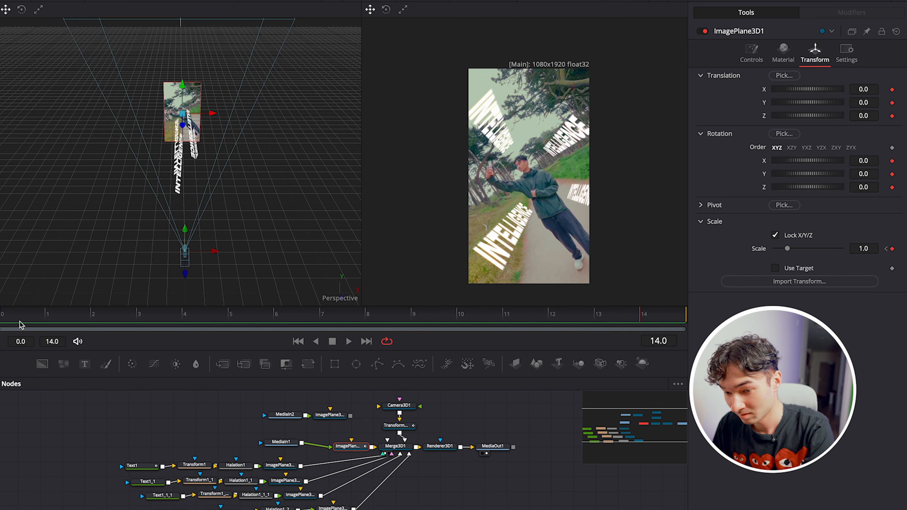
pyautogui.moveTo(20, 324); pyautogui.dragTo(322, 318)
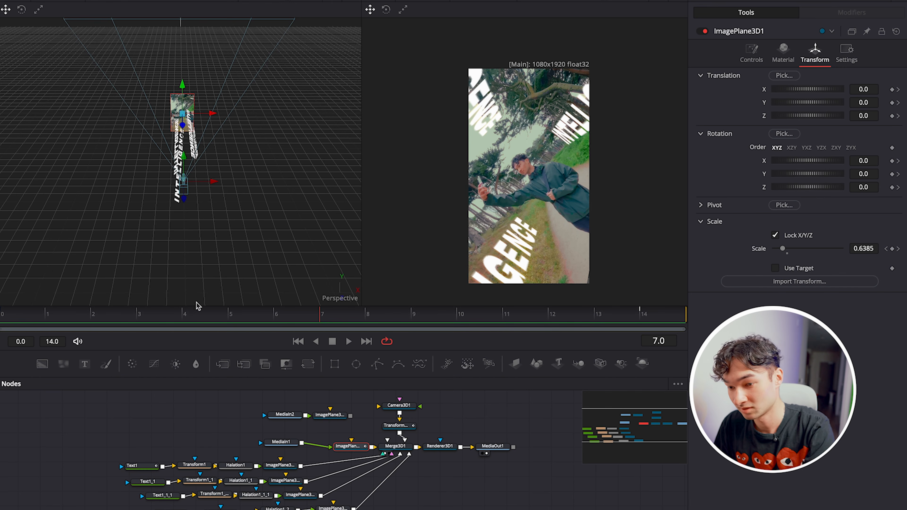
pyautogui.moveTo(39, 317); pyautogui.dragTo(17, 327)
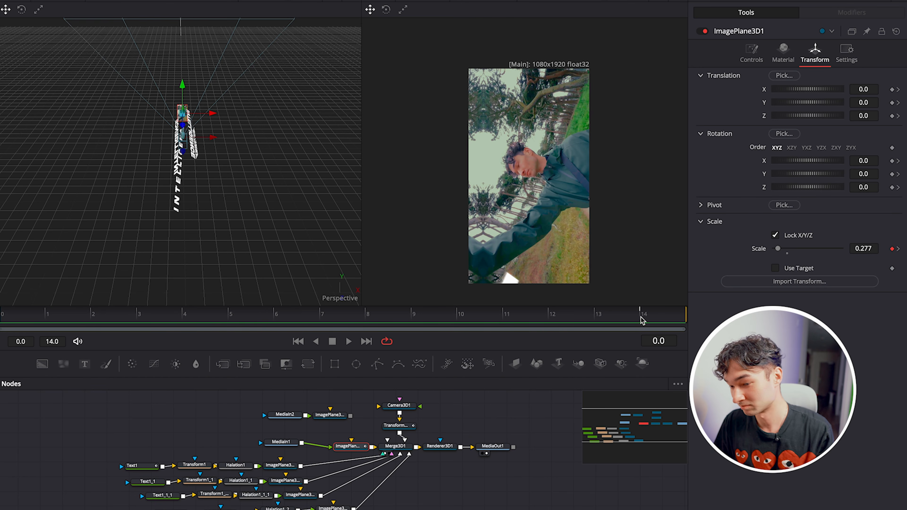
# - Compare Transform3D1's Z movement with ImagePlane3D1's scale animation by scrubbing through the frames with each node selected
pyautogui.click(397, 425)
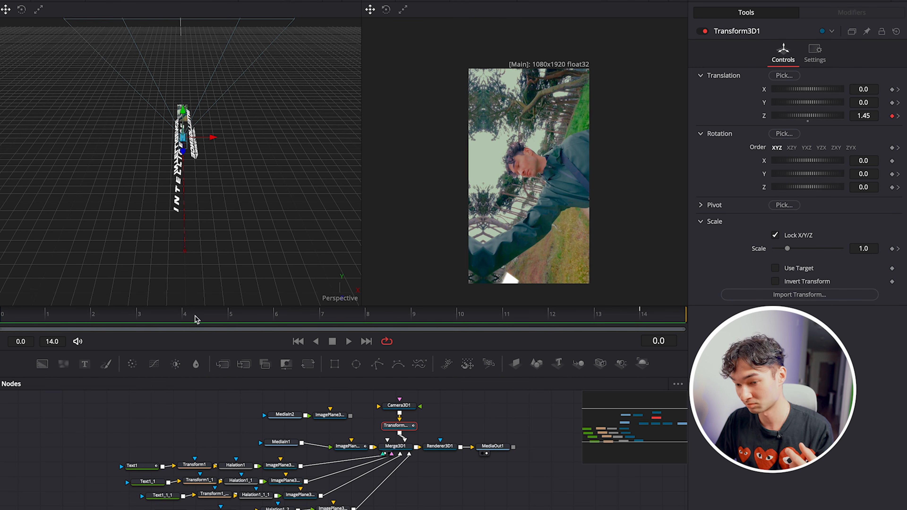
pyautogui.moveTo(55, 319); pyautogui.dragTo(606, 240)
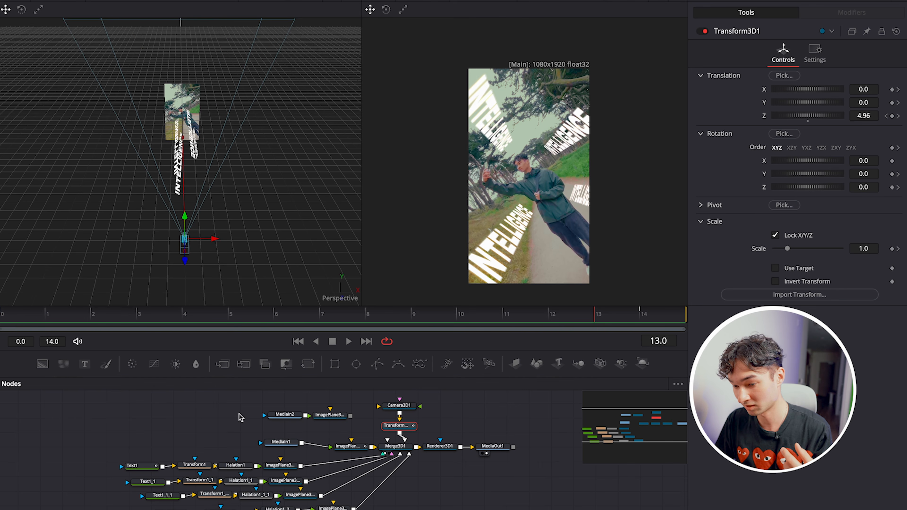
pyautogui.click(345, 447)
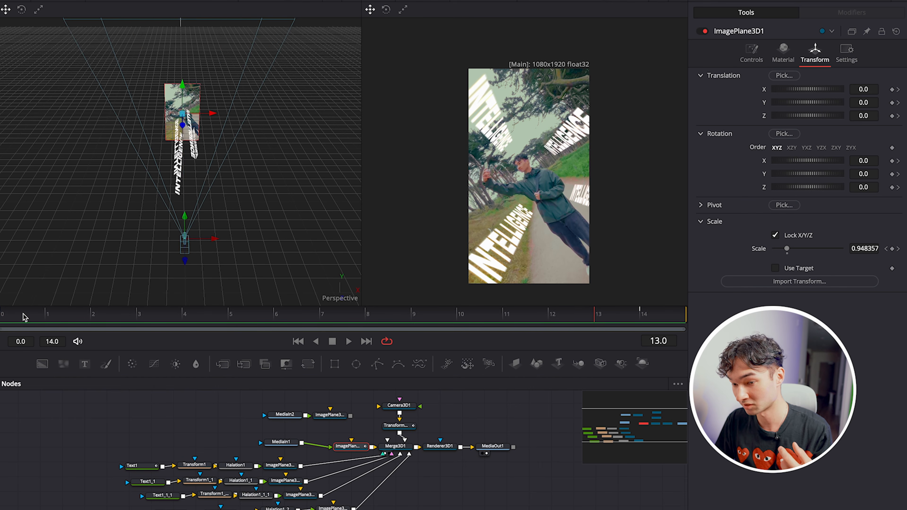
pyautogui.moveTo(23, 316); pyautogui.dragTo(2, 316)
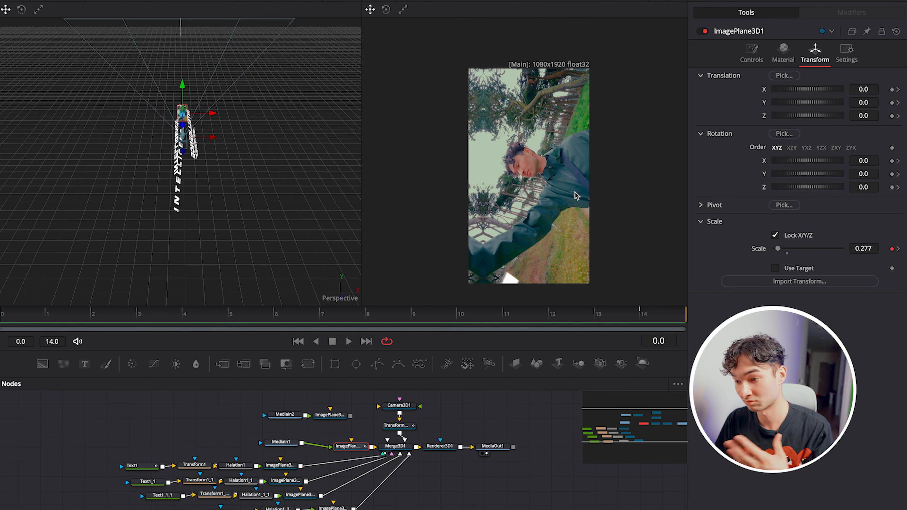
pyautogui.moveTo(23, 314); pyautogui.dragTo(706, 321)
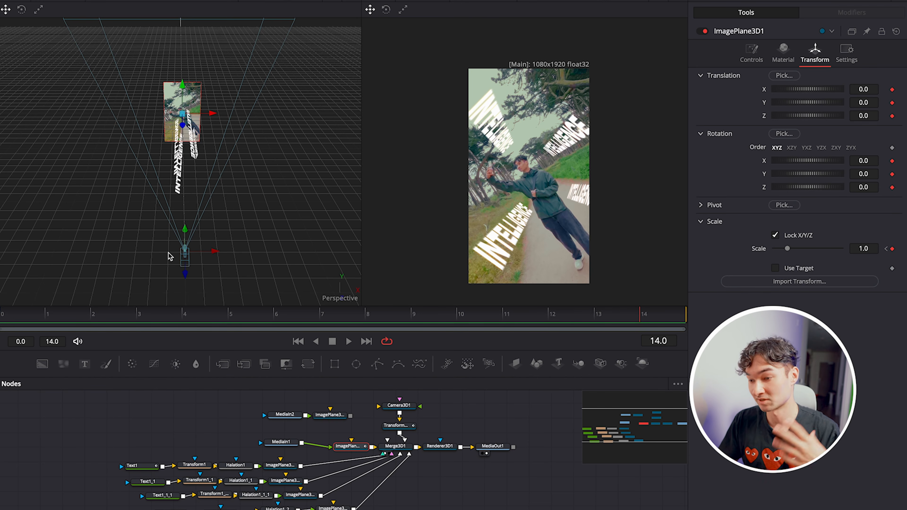
# - Try a larger scale for ImagePlane3D1 at frame 14 and undo it
pyautogui.moveTo(787, 248); pyautogui.dragTo(807, 248)
pyautogui.hotkey('ctrl', 'z')
# - Select the nodes of the four INTELLIGENCE text branches and play the frames to examine how the text planes surround the image
pyautogui.scroll(-1, 358, 460)
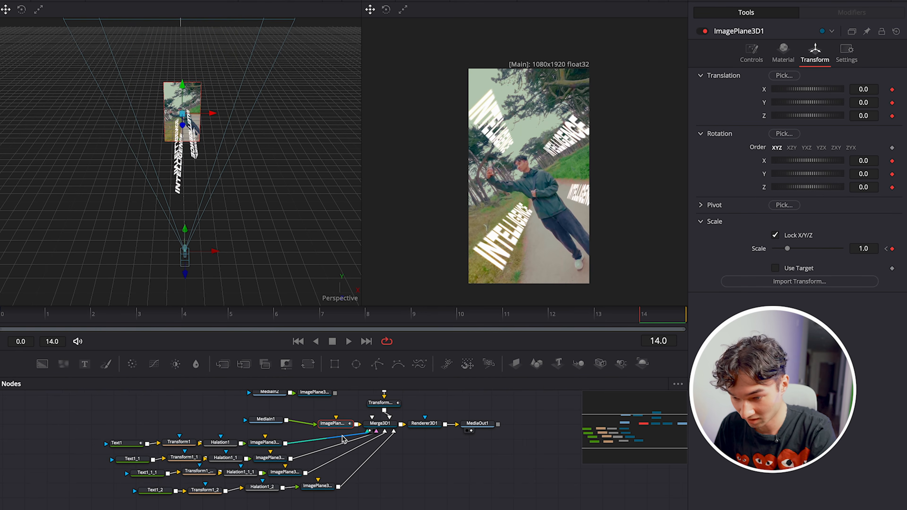
pyautogui.moveTo(104, 431); pyautogui.dragTo(261, 490)
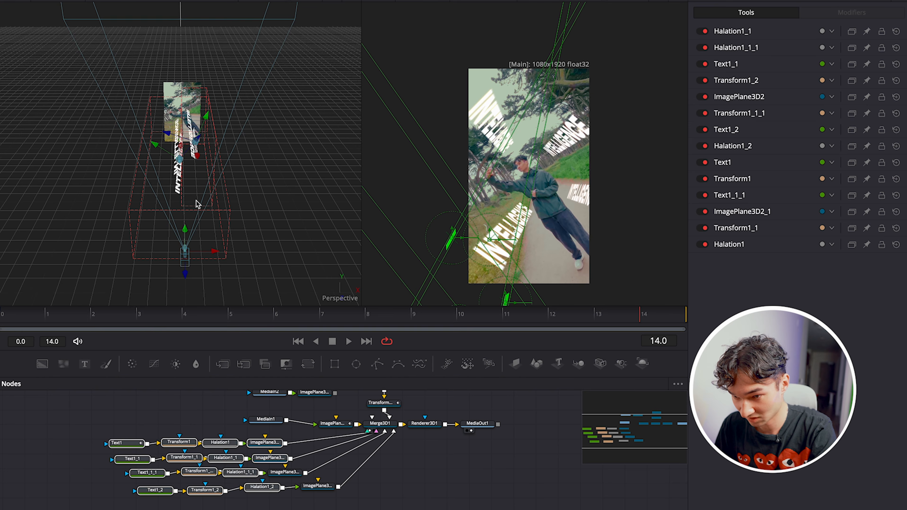
pyautogui.scroll(3, 193, 195)
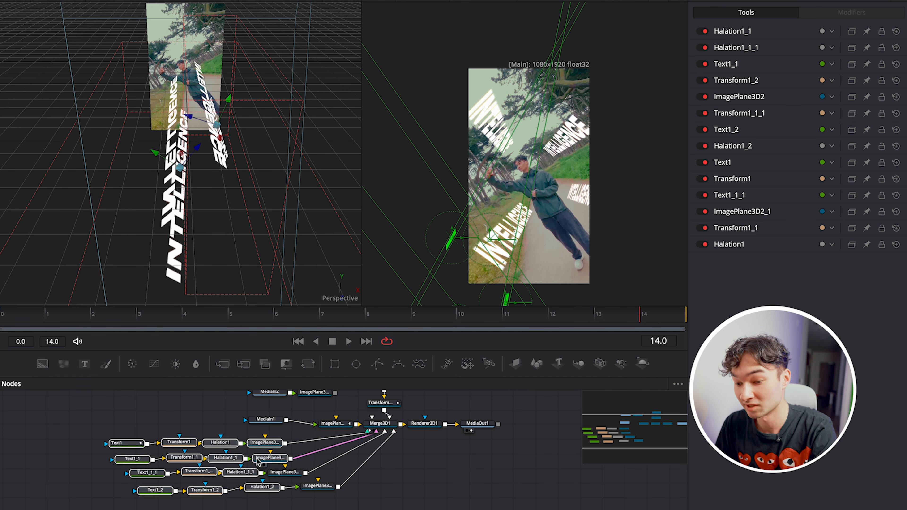
pyautogui.click(137, 318)
pyautogui.press('space')
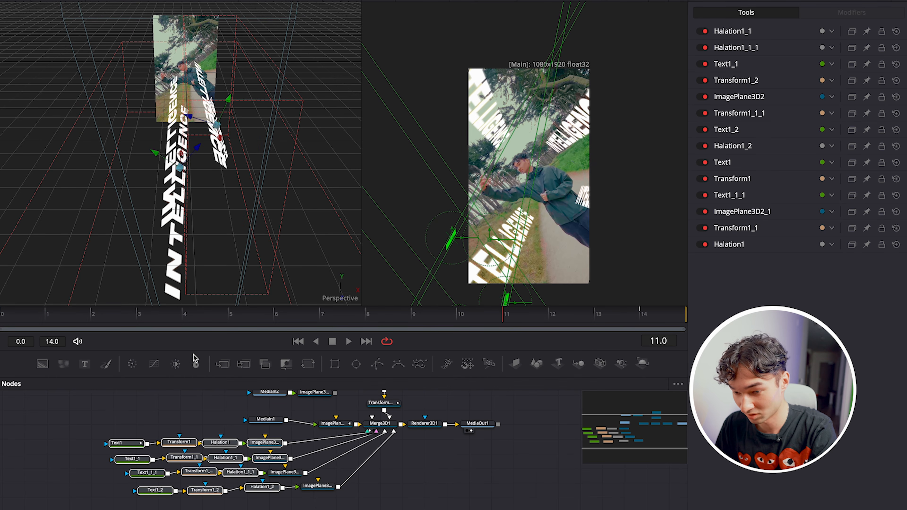
pyautogui.click(91, 315)
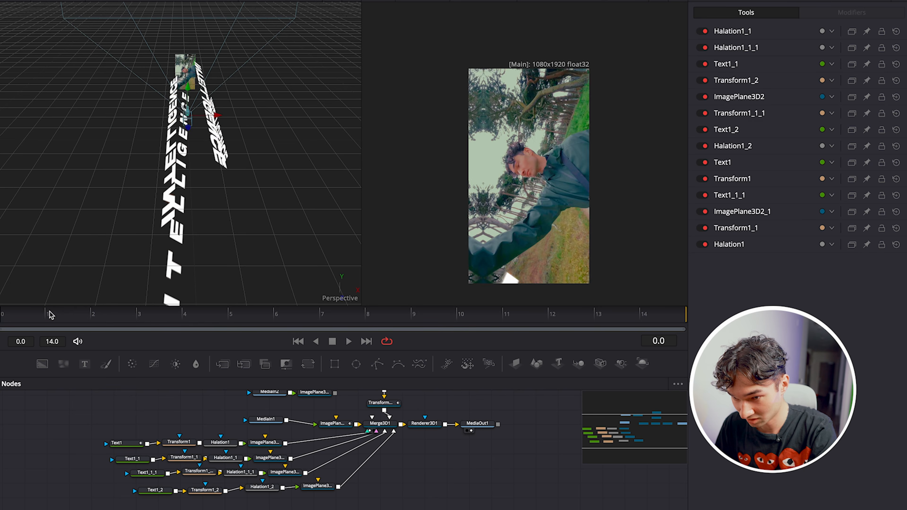
pyautogui.click(137, 317)
# - Open Text1, try a higher tracking value at frame 3, undo it, and scrub through the tracking animation
pyautogui.click(125, 443)
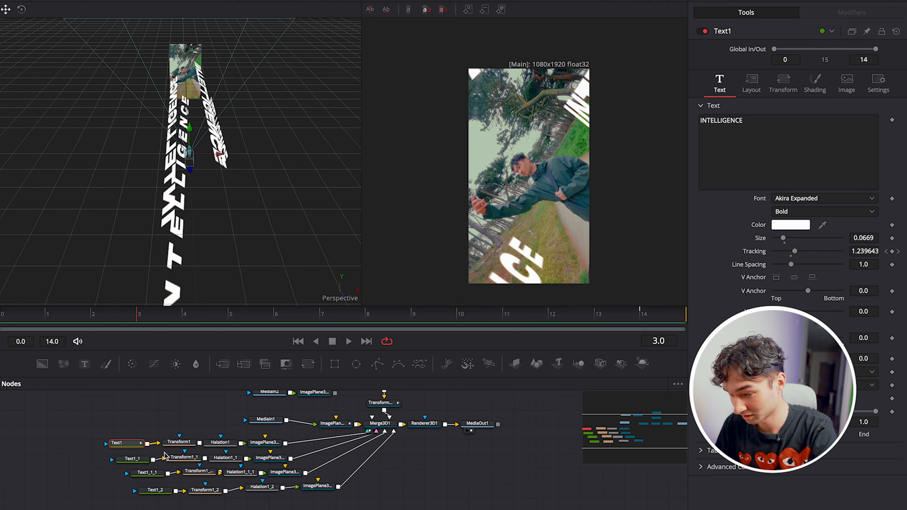
pyautogui.moveTo(794, 252); pyautogui.dragTo(800, 250)
pyautogui.hotkey('ctrl', 'z')
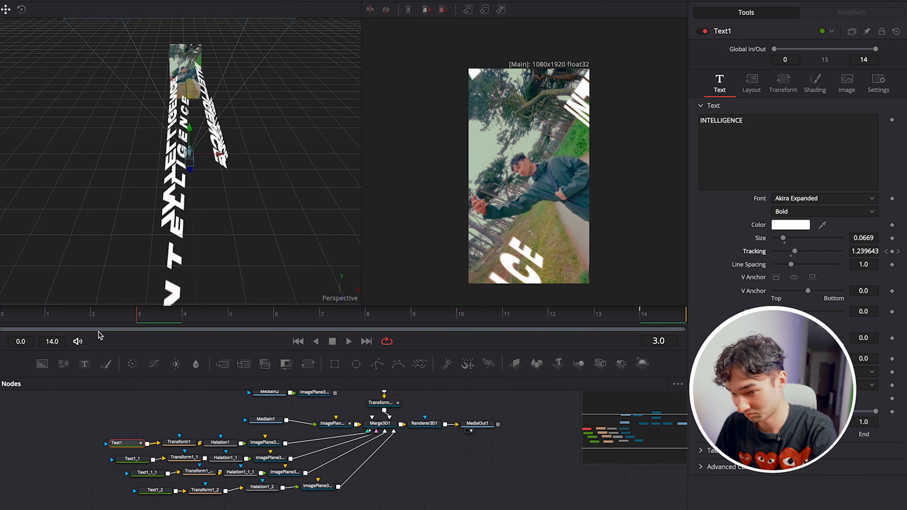
pyautogui.moveTo(14, 317); pyautogui.dragTo(320, 325)
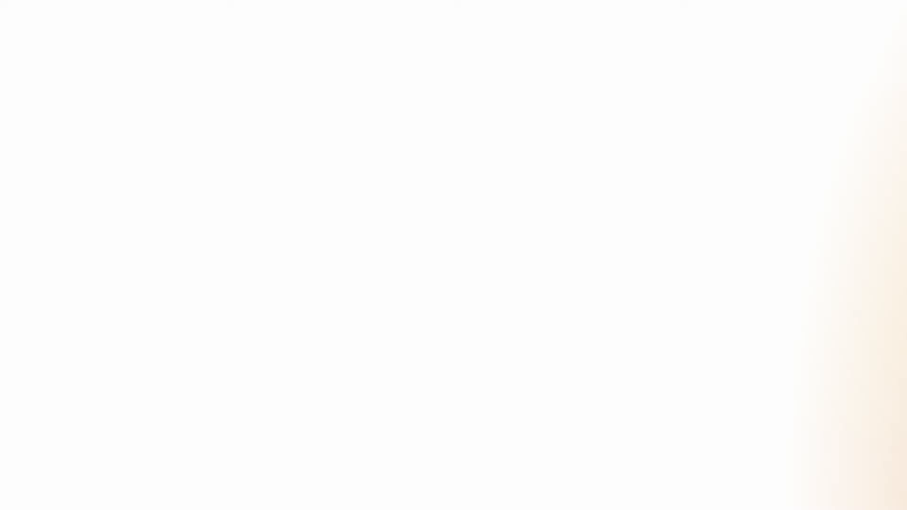